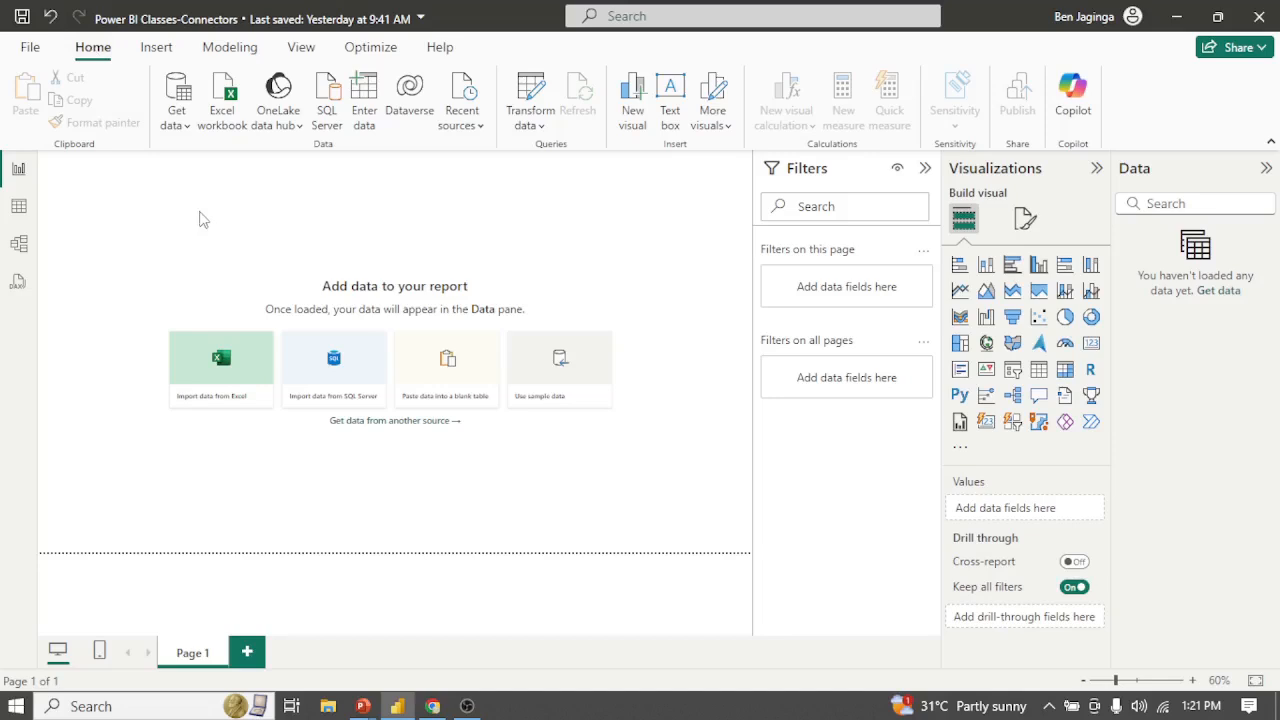
Open the full list of data connectors and review the File, Database, Microsoft Fabric, Power Platform and Azure categories.
left_click(181, 131)
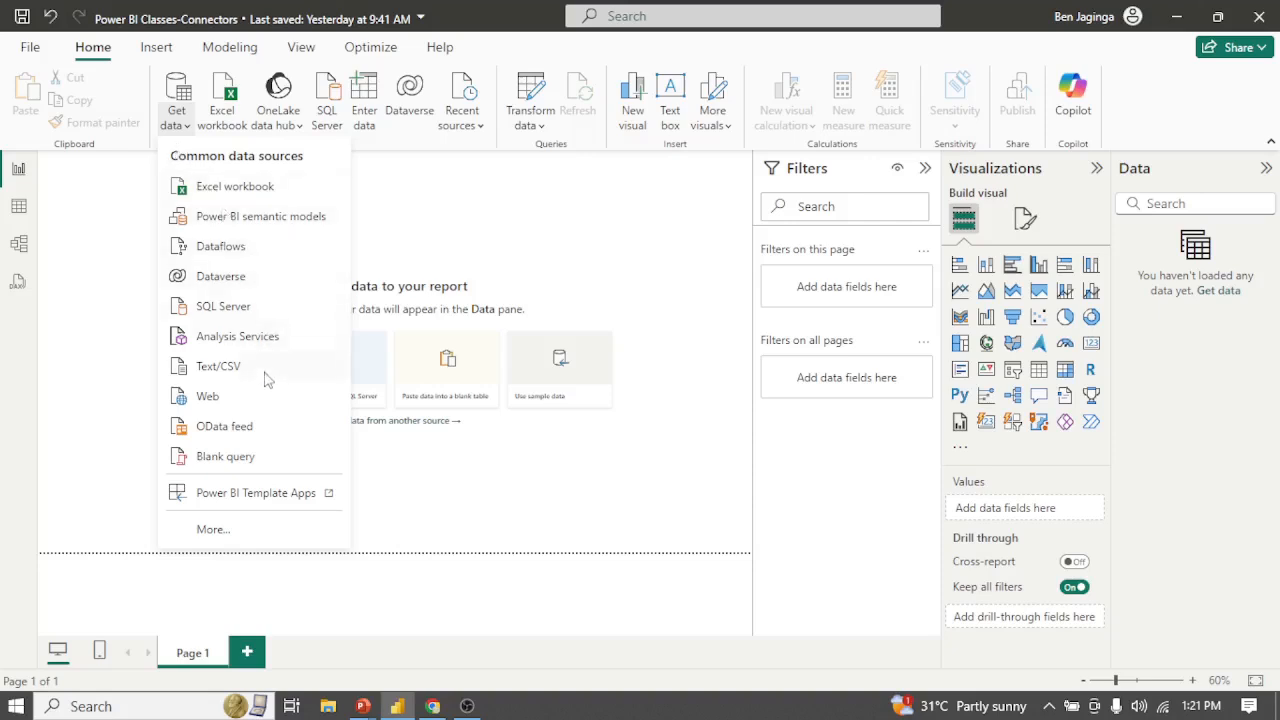
left_click(211, 530)
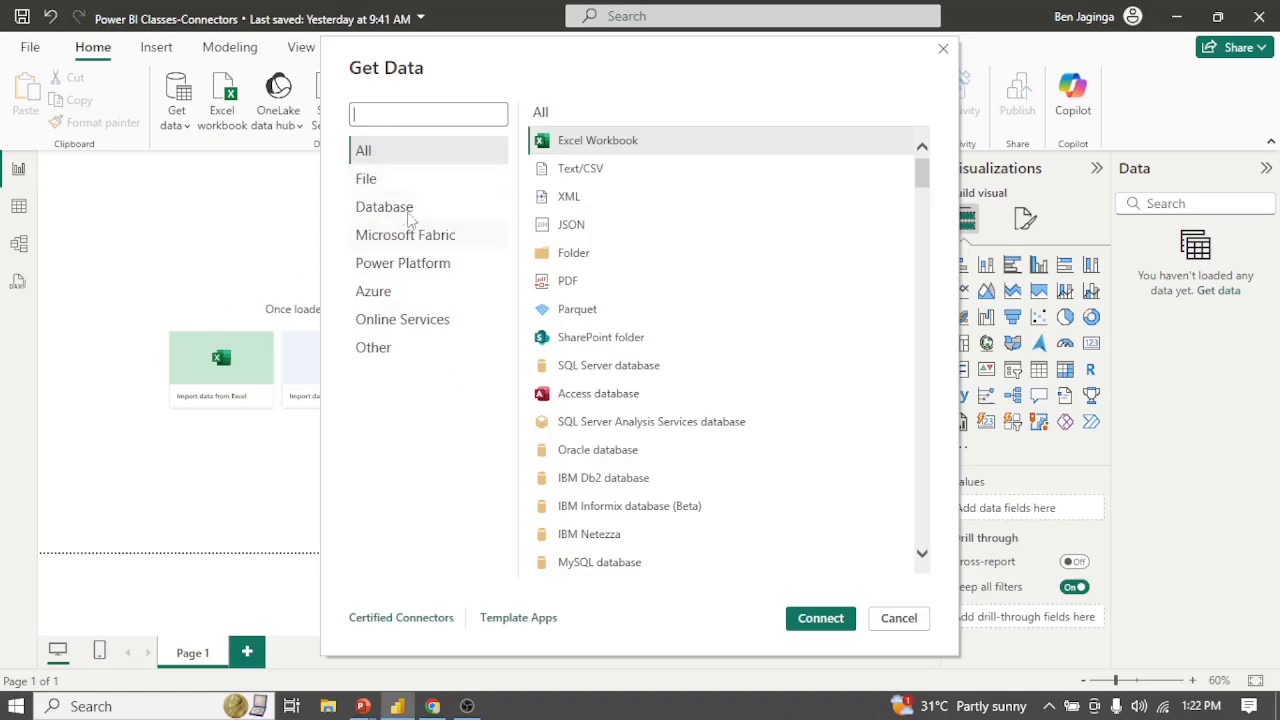
left_click(377, 184)
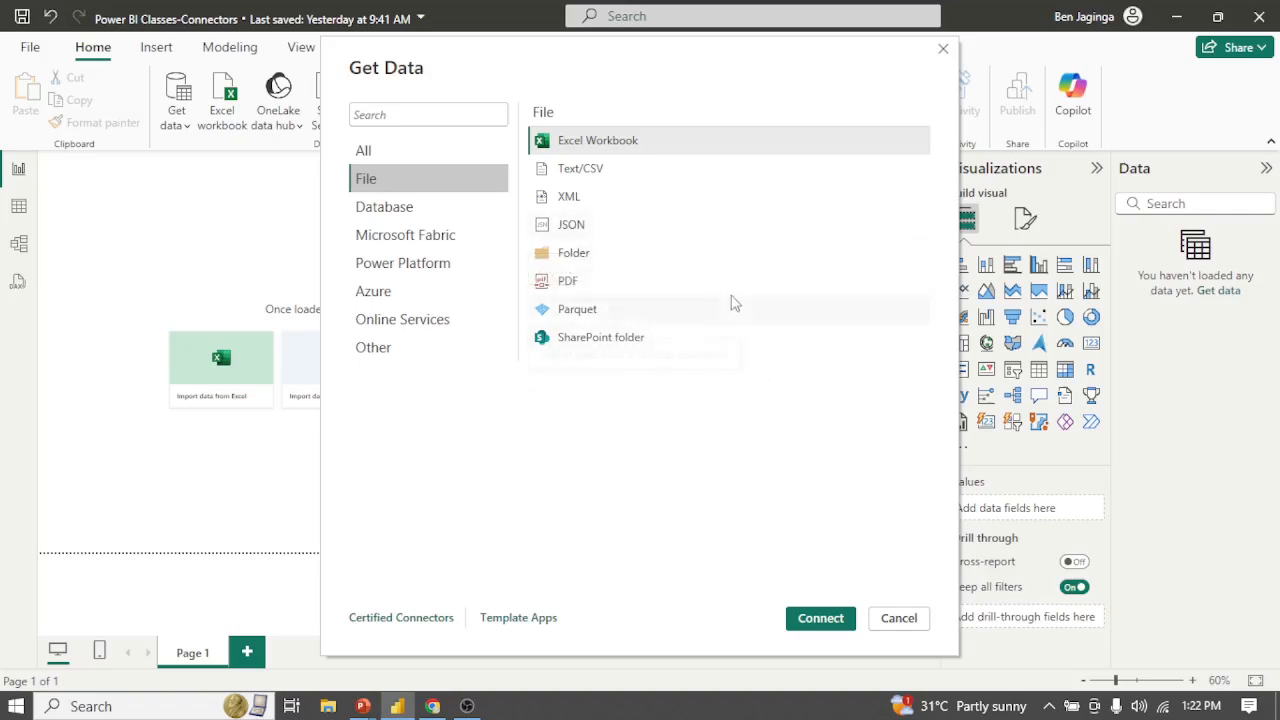
left_click(403, 213)
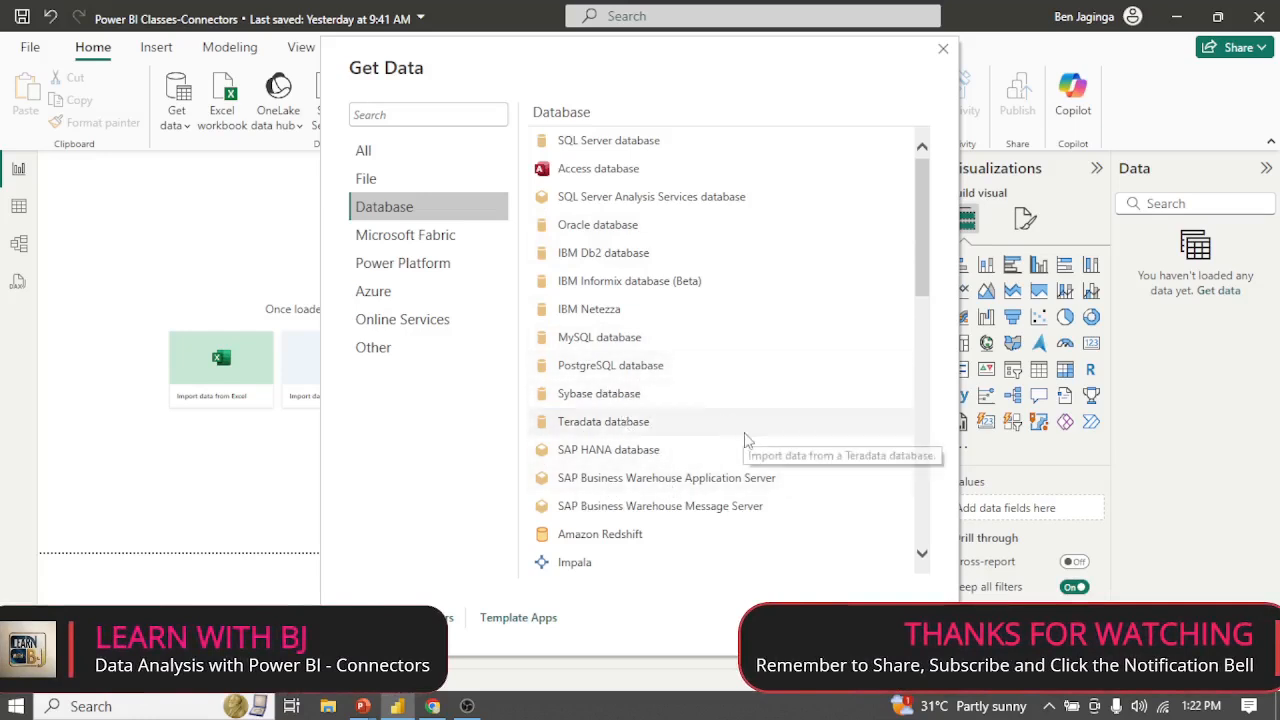
left_click_drag(928, 263, 921, 200)
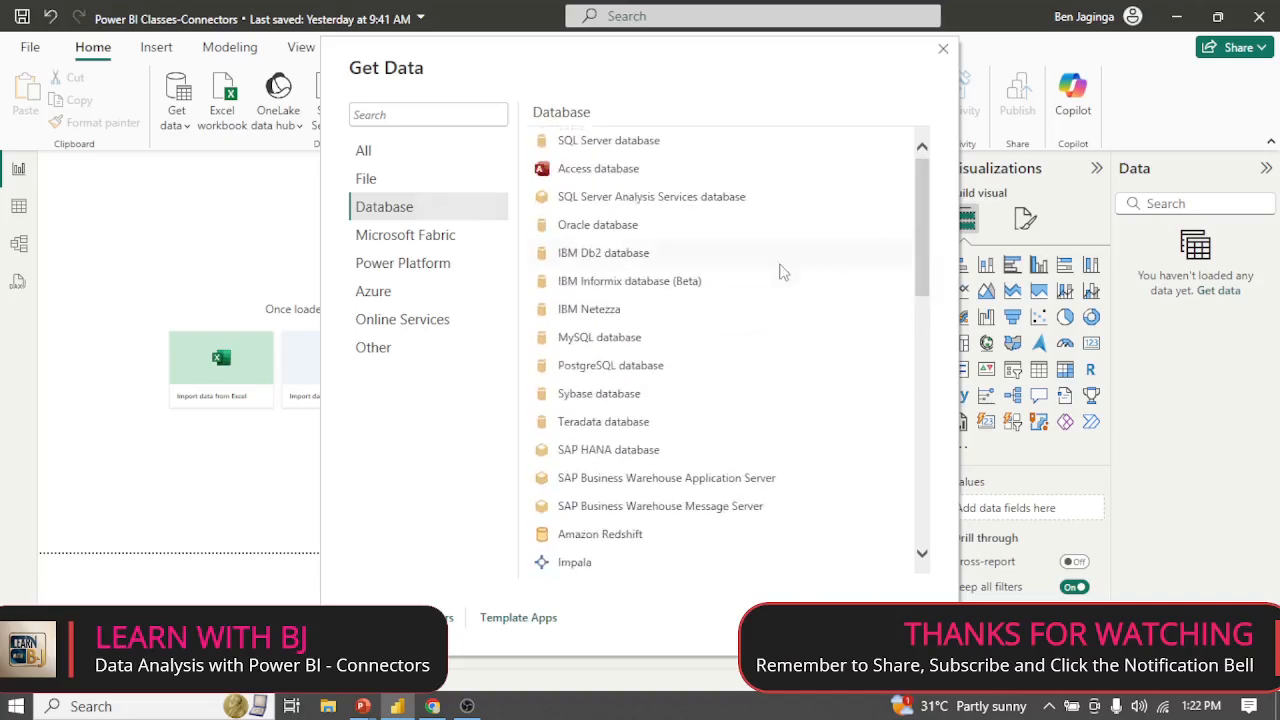
left_click(420, 240)
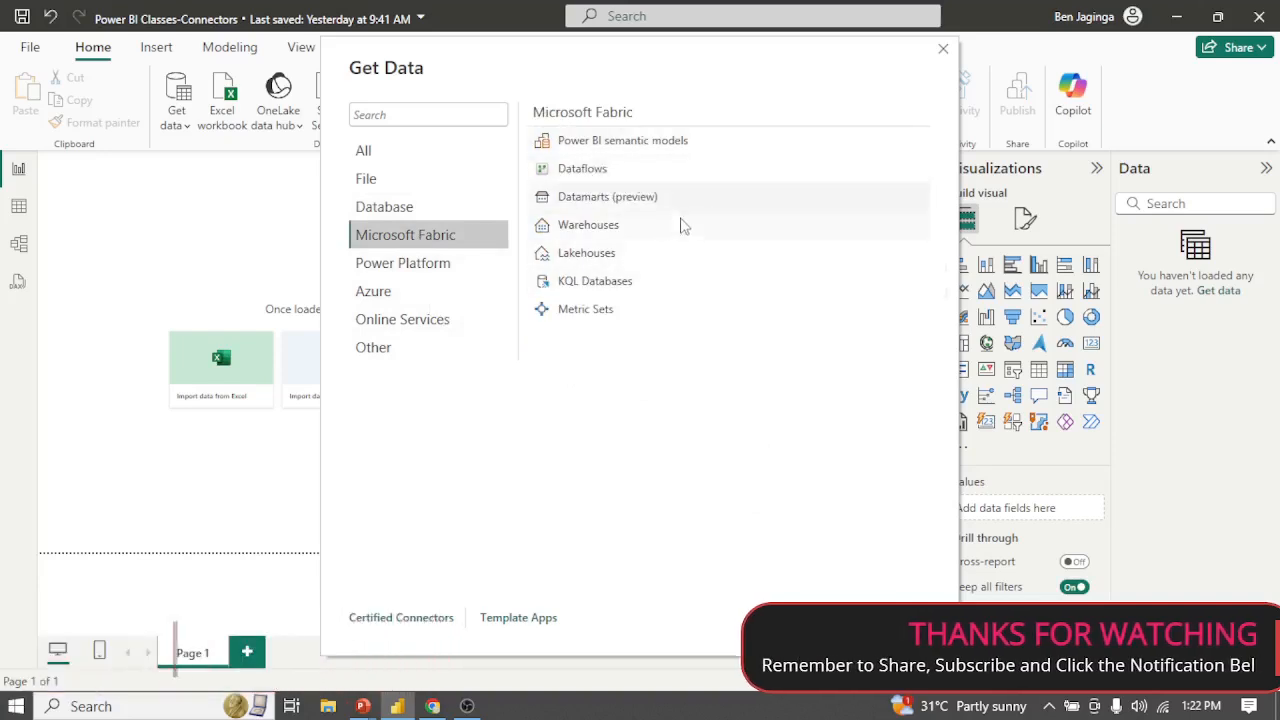
left_click(590, 228)
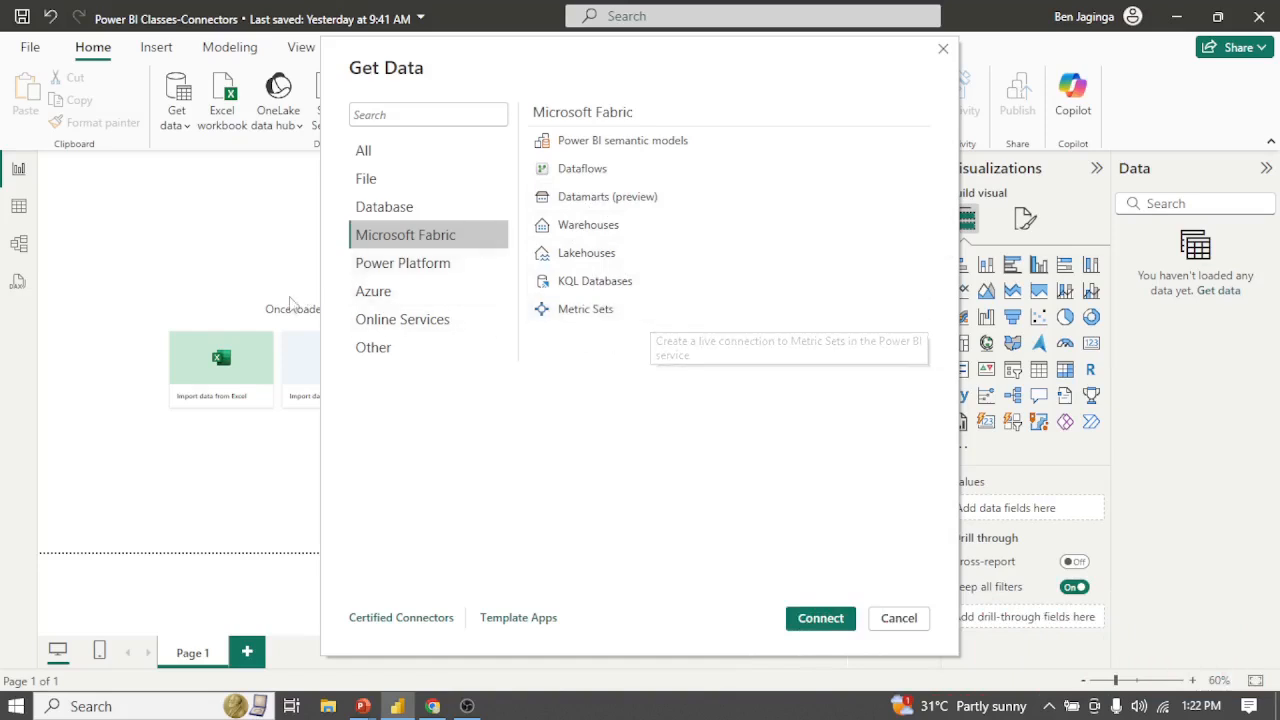
left_click(421, 268)
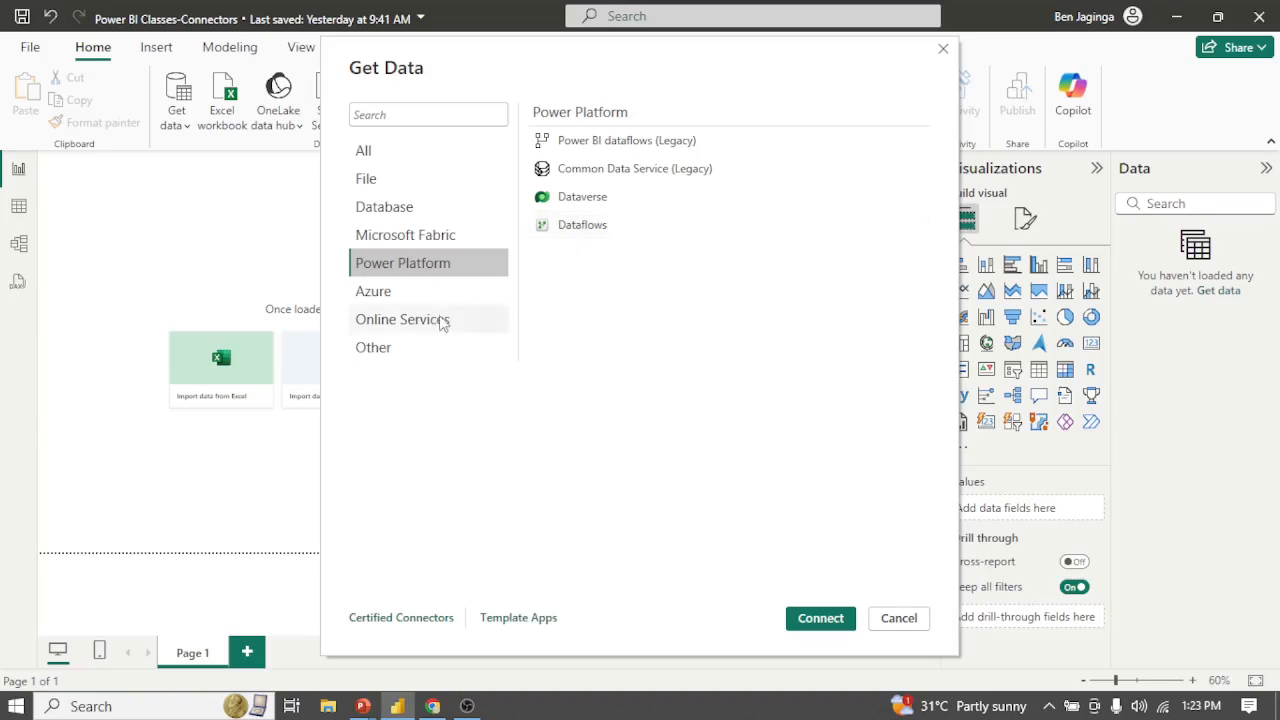
left_click(413, 290)
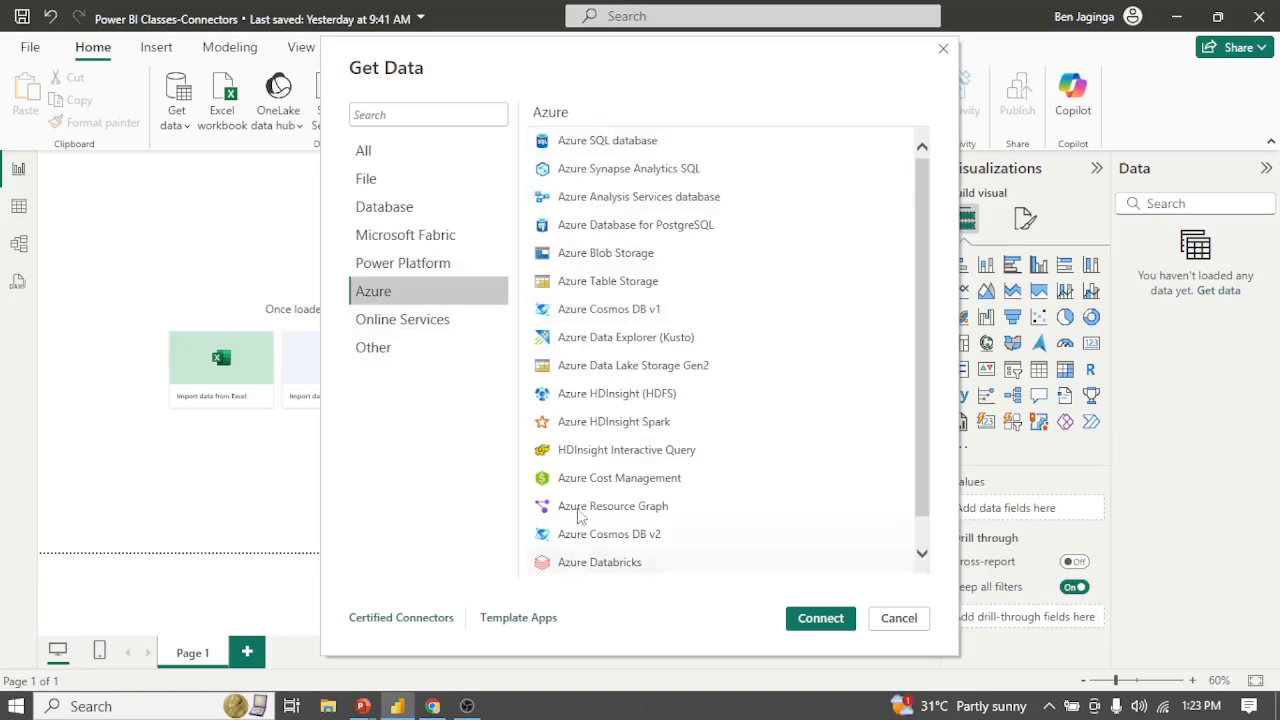
Review the available connectors in the Online Services and Other categories.
left_click(420, 320)
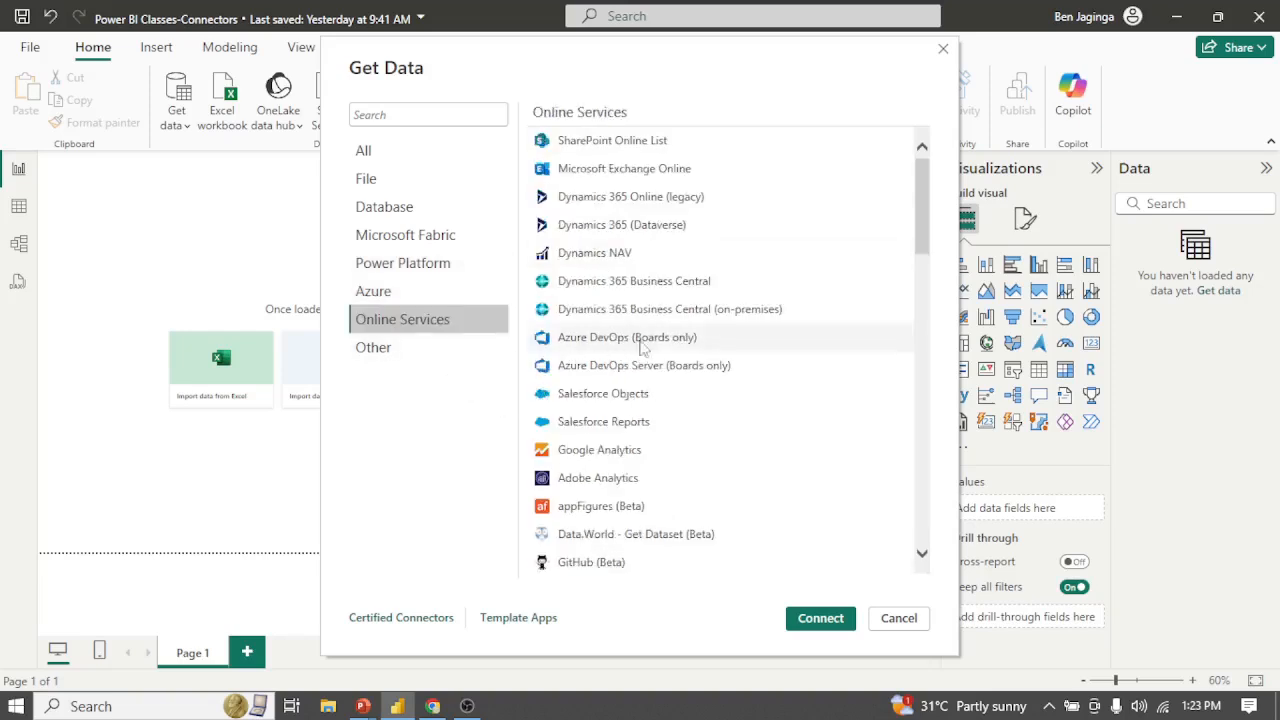
left_click(610, 196)
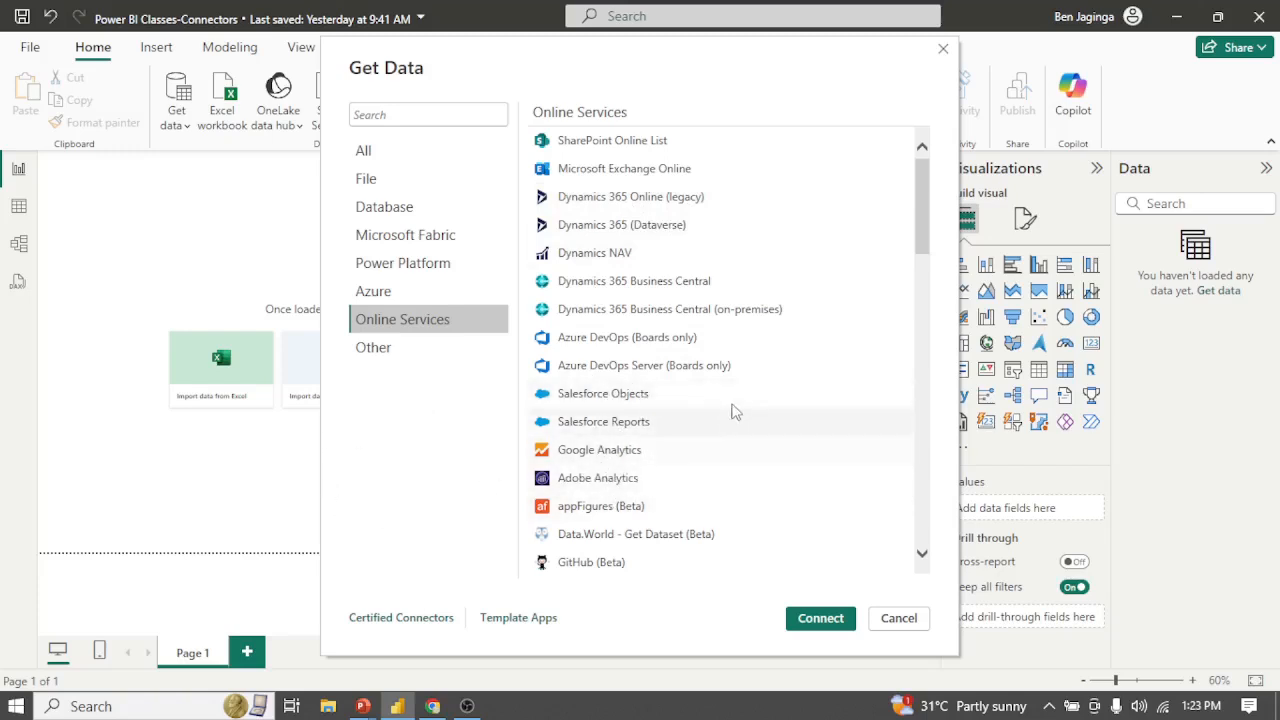
left_click_drag(922, 238, 921, 322)
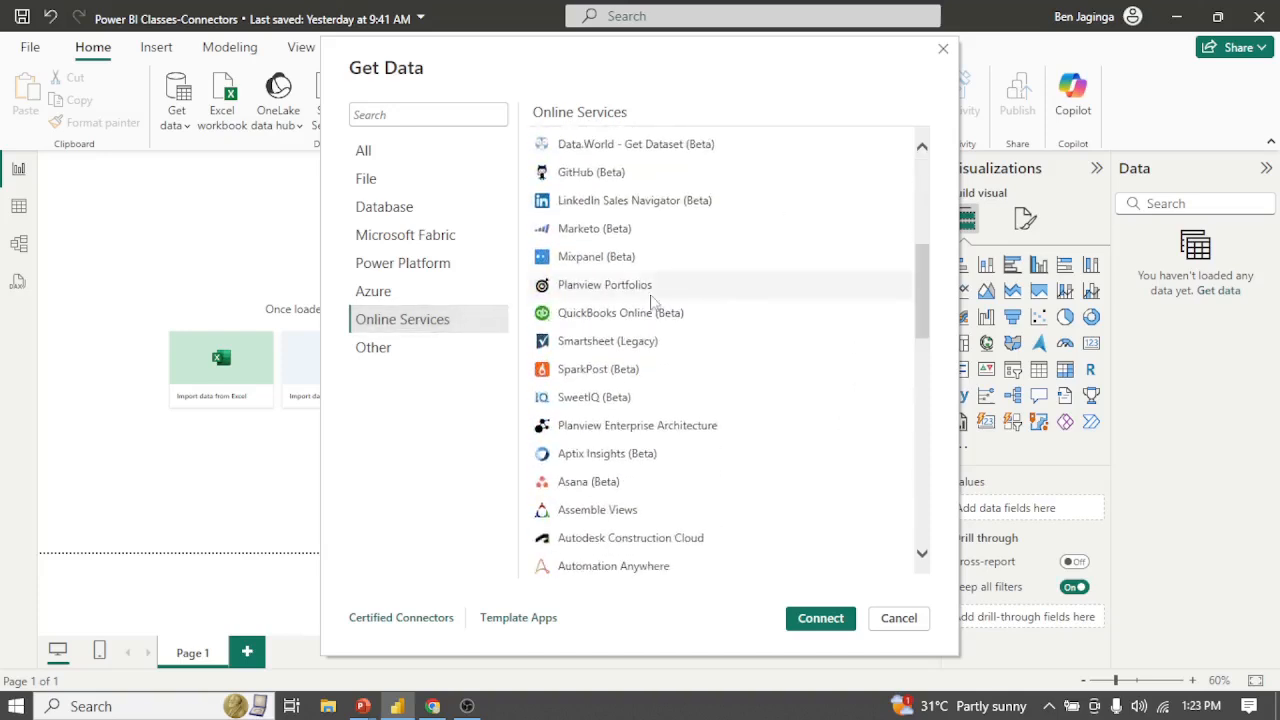
left_click(397, 350)
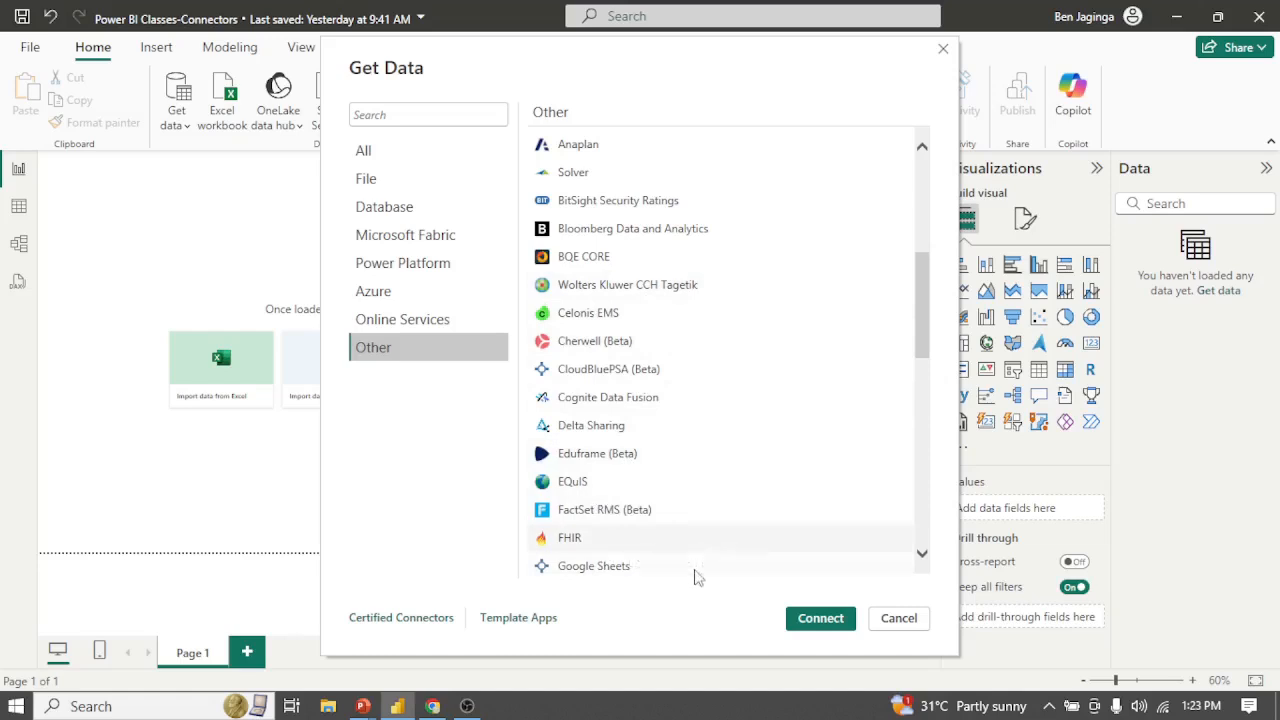
left_click_drag(930, 333, 937, 460)
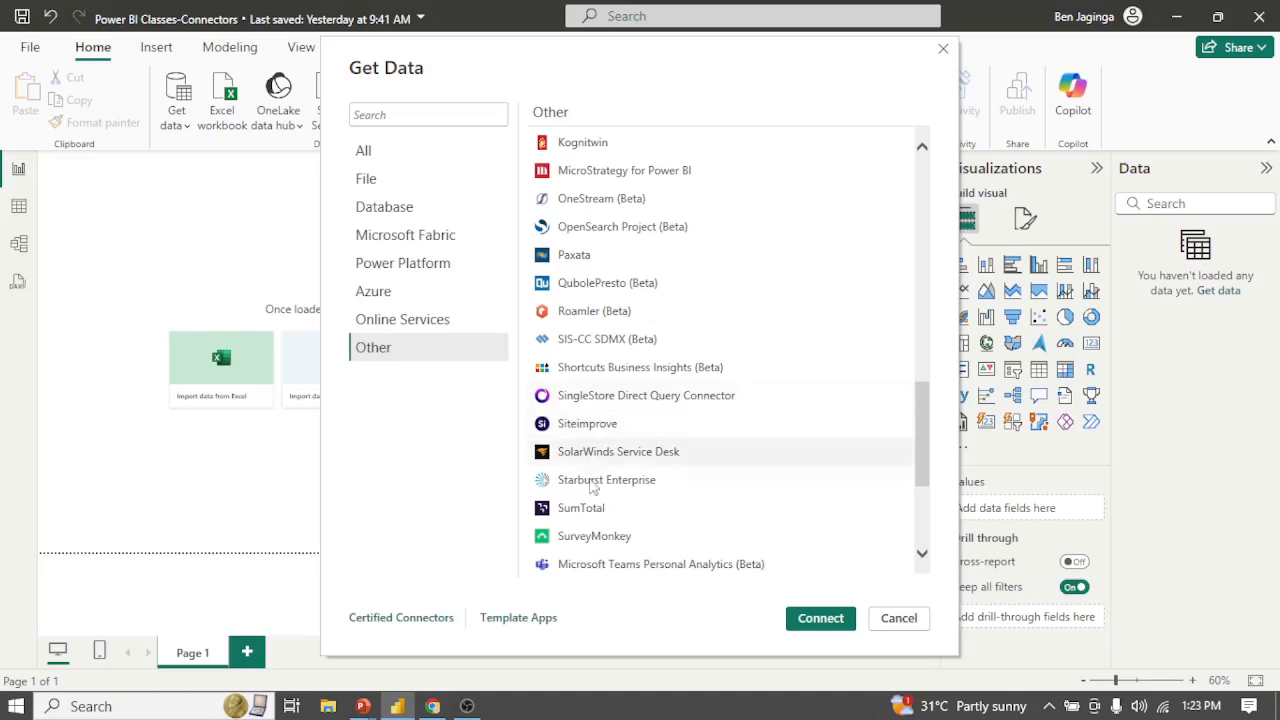
left_click_drag(922, 434, 928, 503)
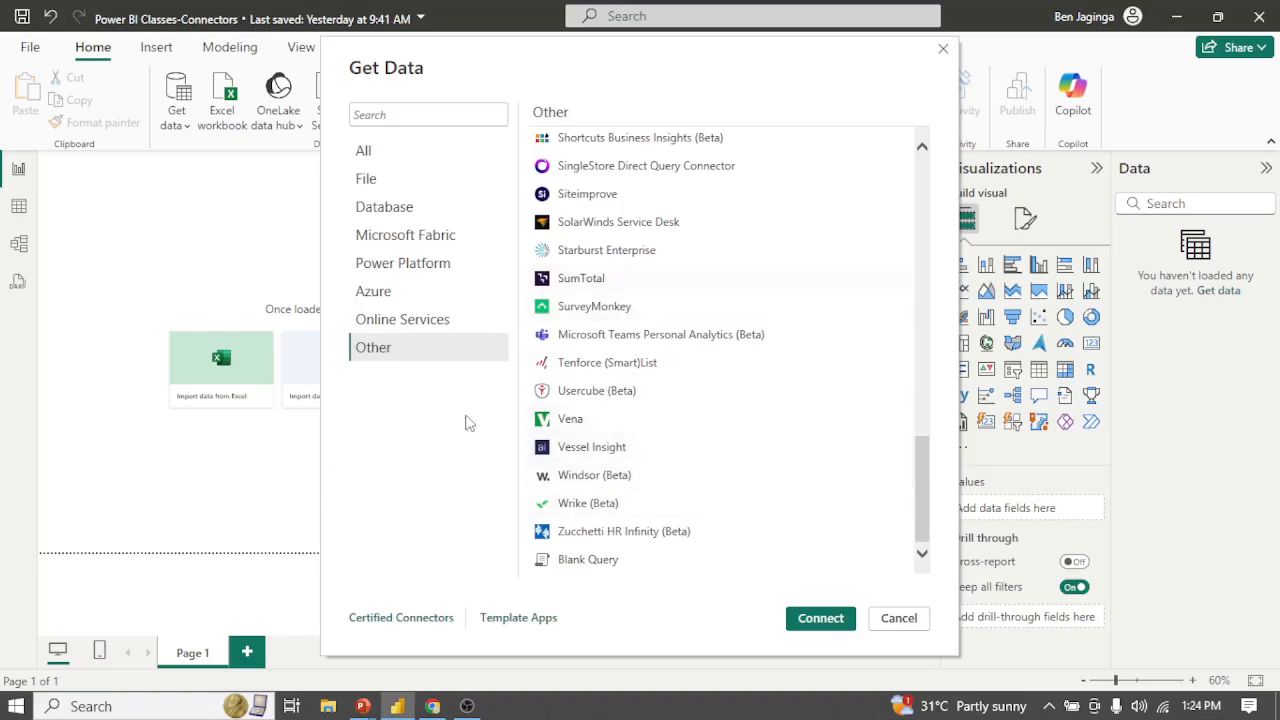
left_click_drag(920, 442, 907, 167)
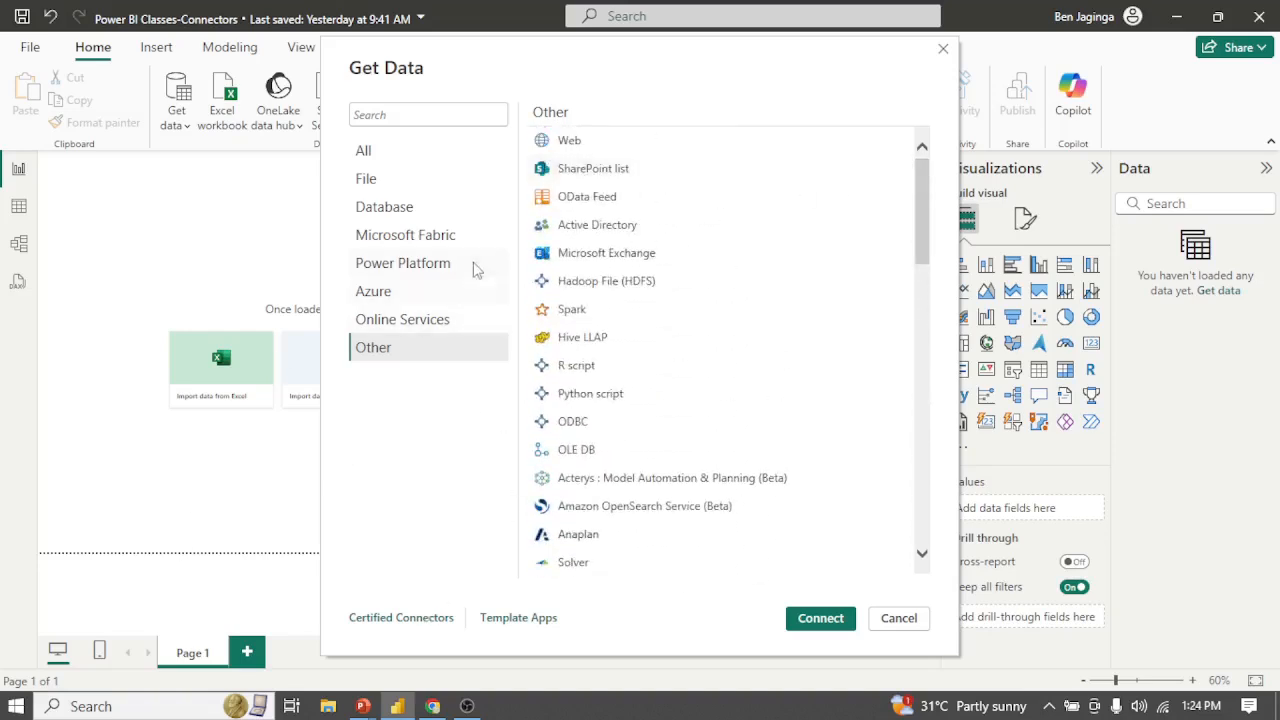
Connect to the Excel workbook Adventure Works 2005.xlsx using the File category's Excel Workbook connector.
left_click(390, 186)
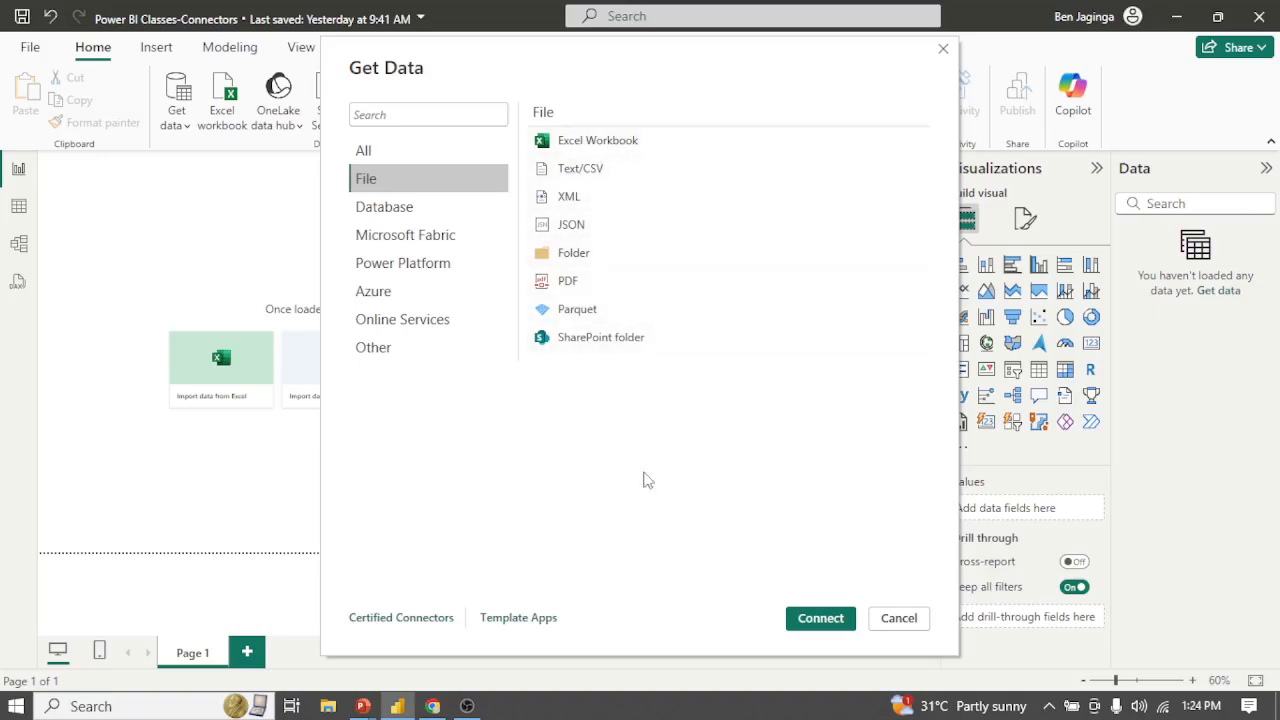
left_click(603, 145)
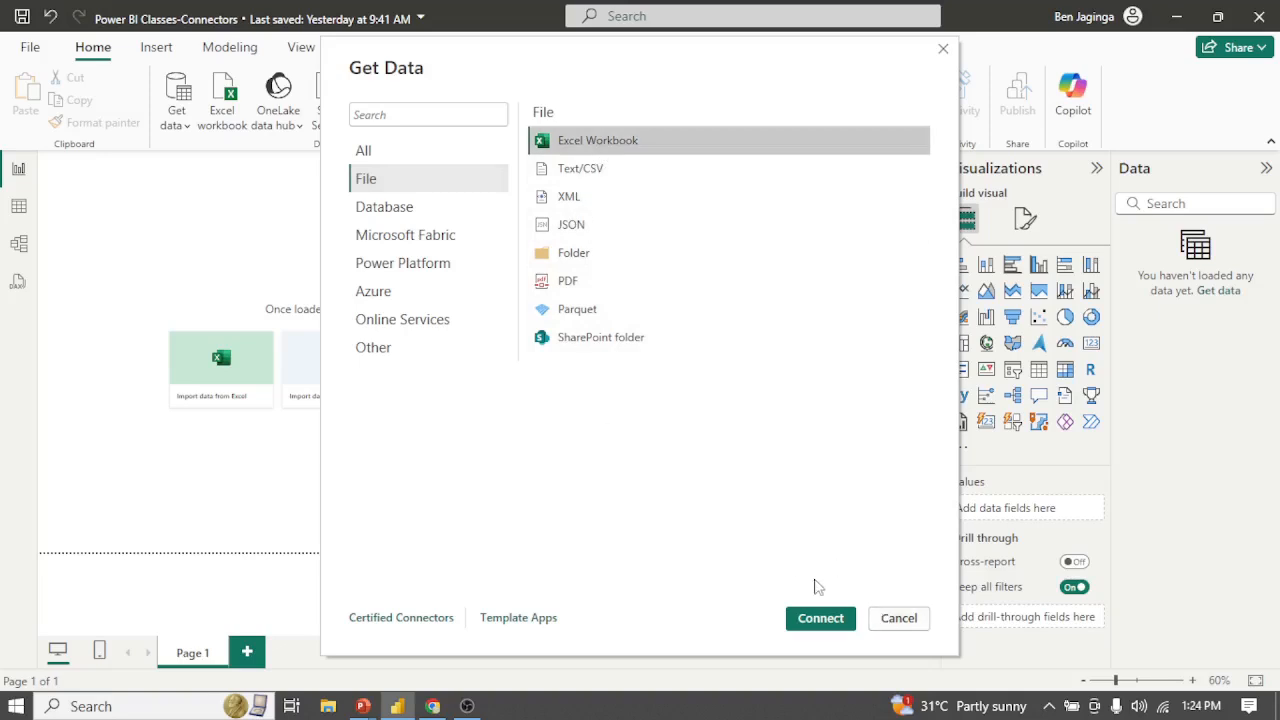
left_click(820, 620)
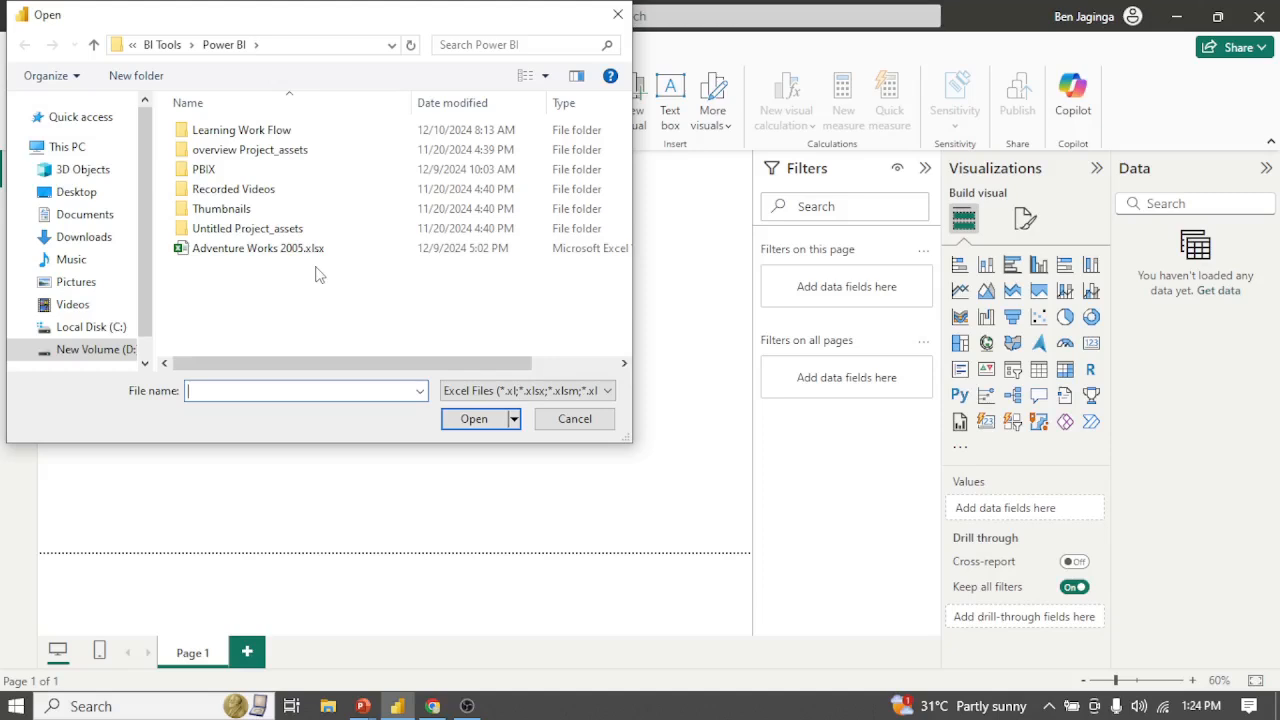
left_click(265, 252)
left_click(474, 421)
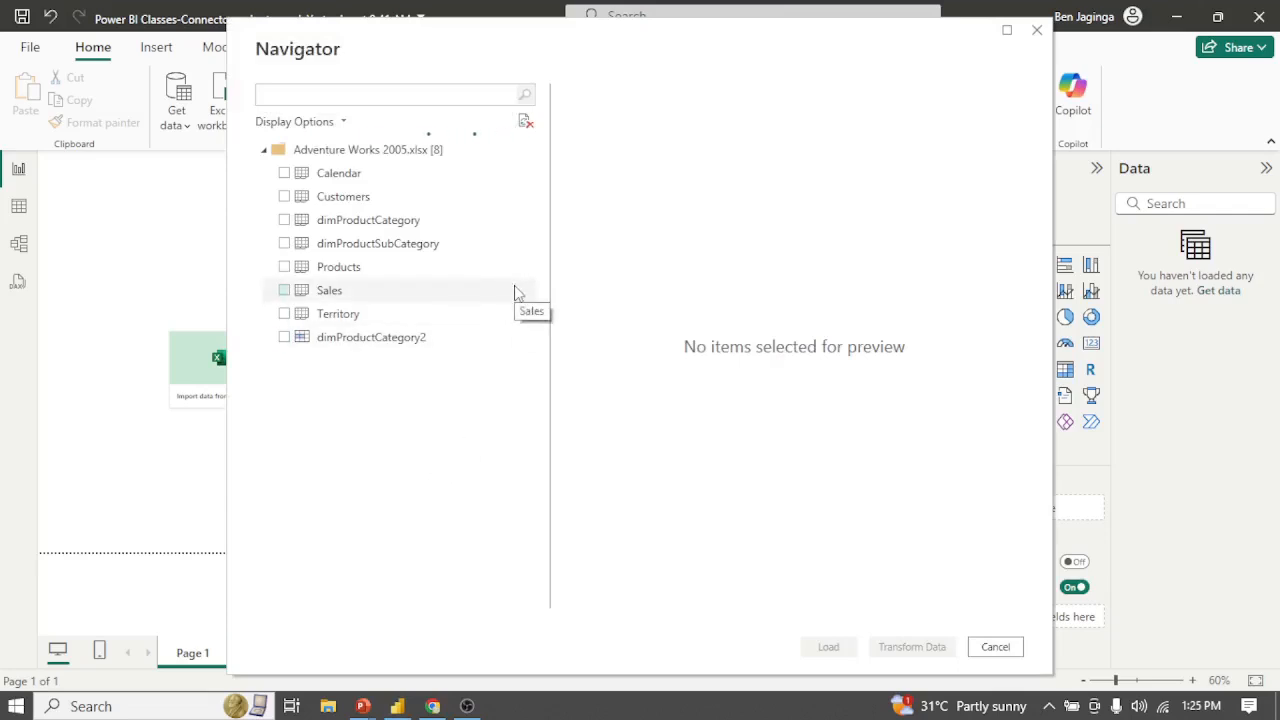
Load the workbook's Sales table into the report by way of the Power Query Editor, using Close & Apply.
left_click(284, 290)
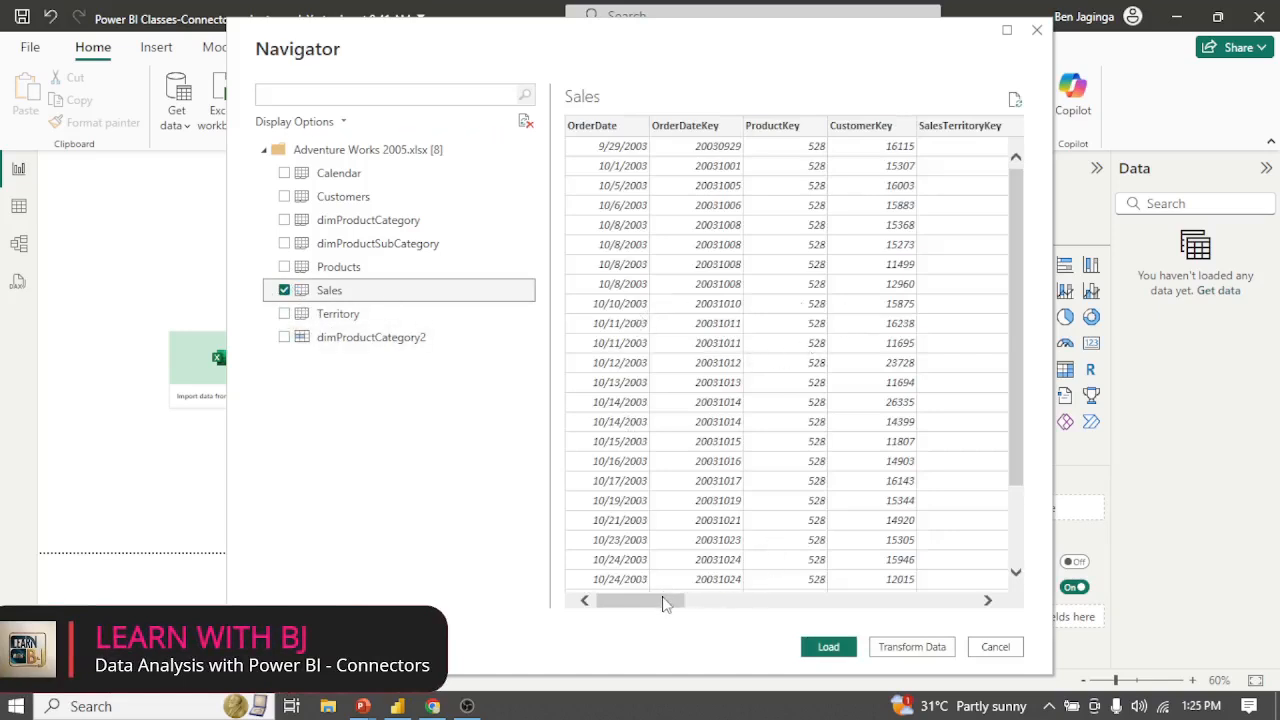
left_click_drag(666, 608, 634, 600)
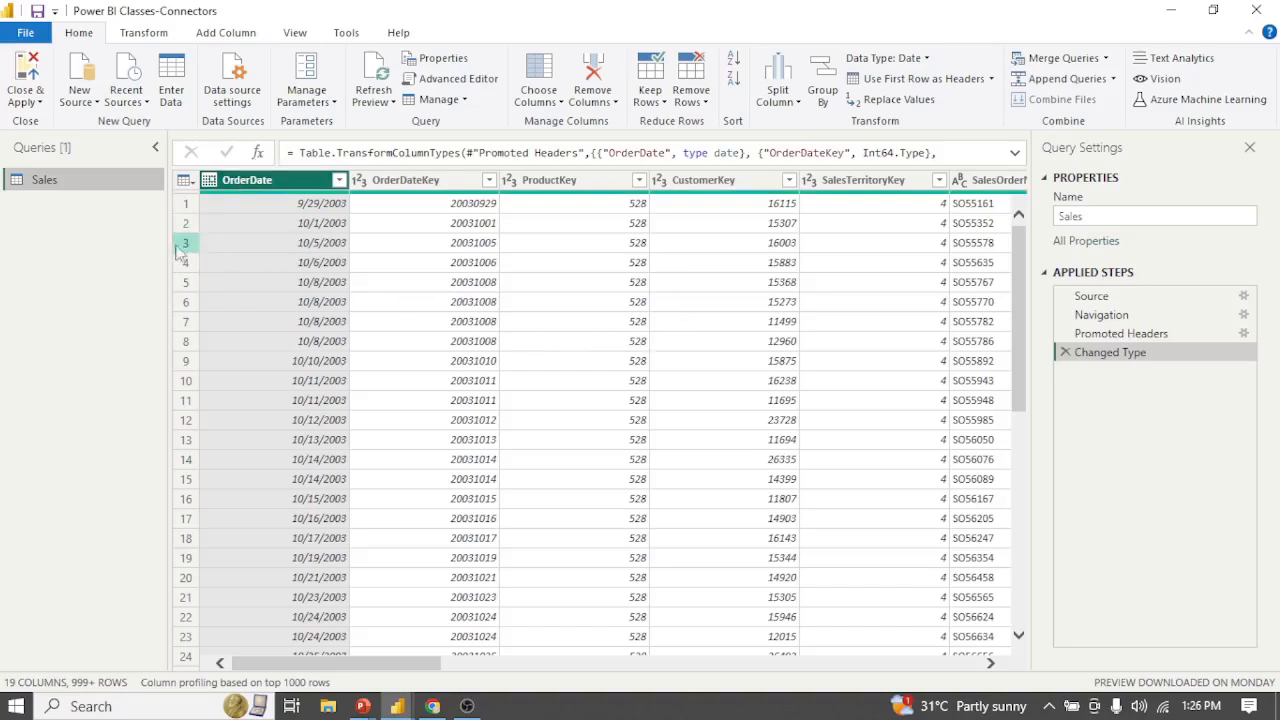
left_click(24, 102)
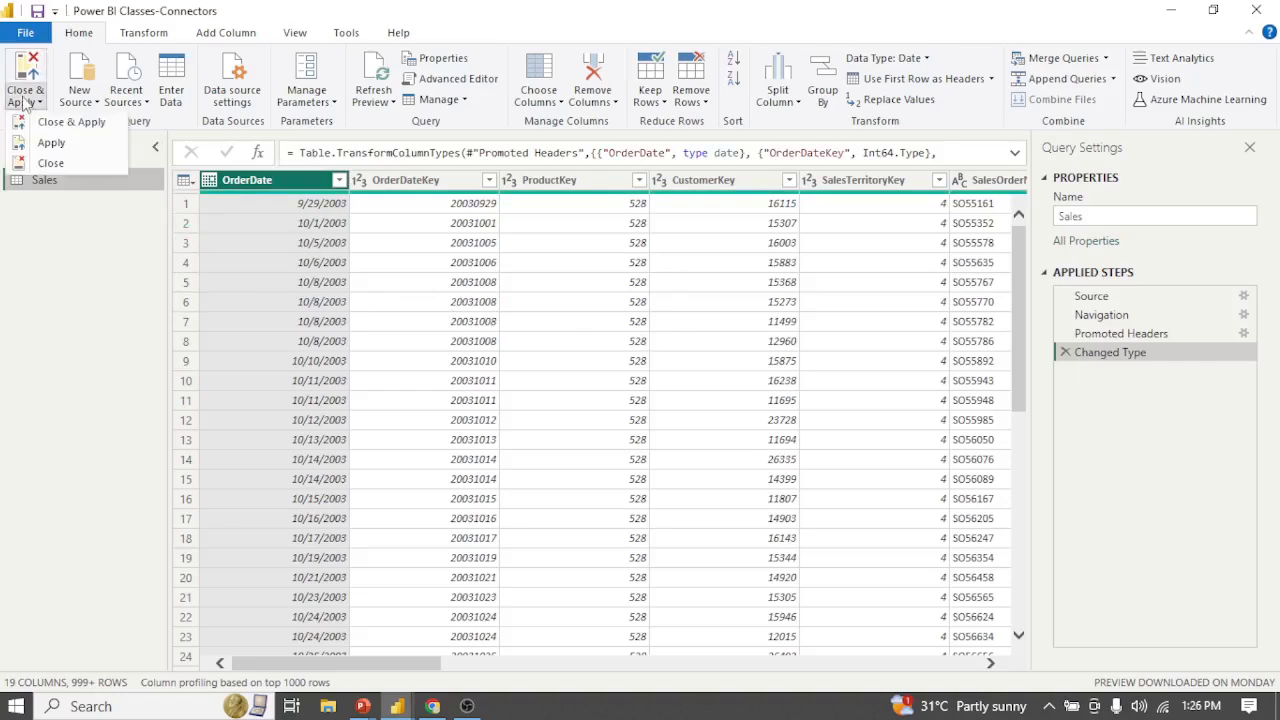
left_click(72, 122)
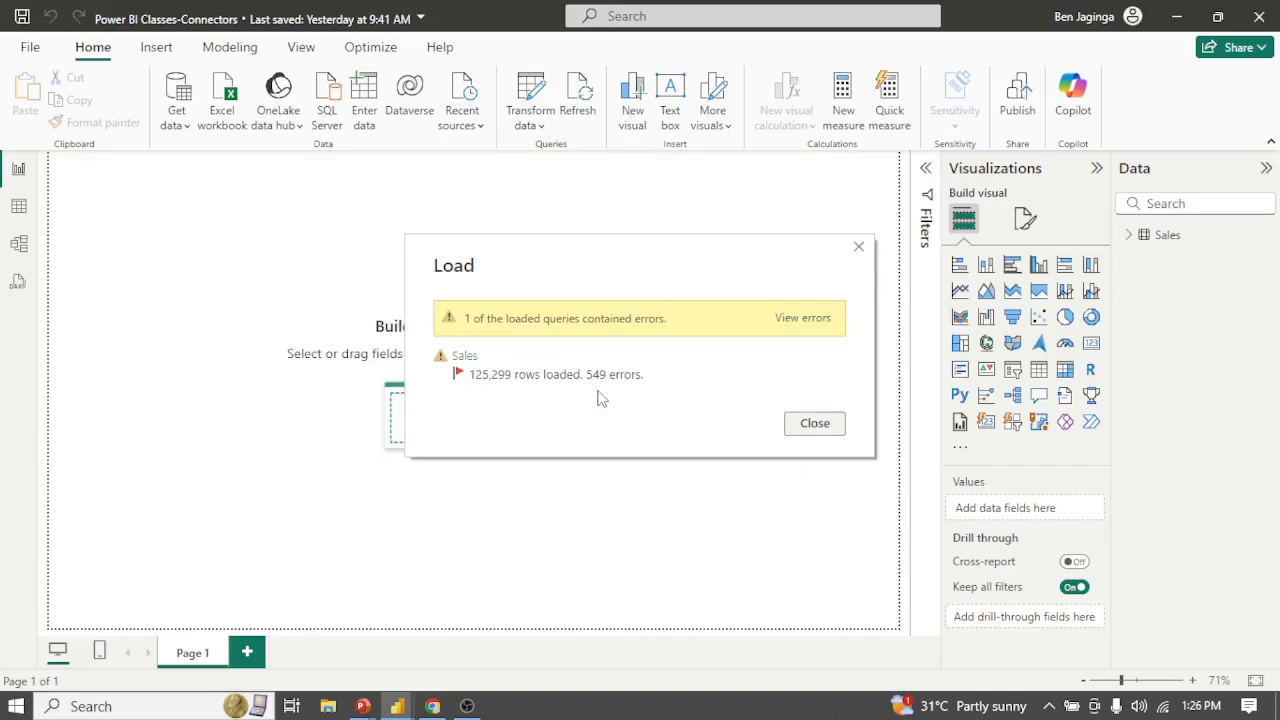
left_click(813, 424)
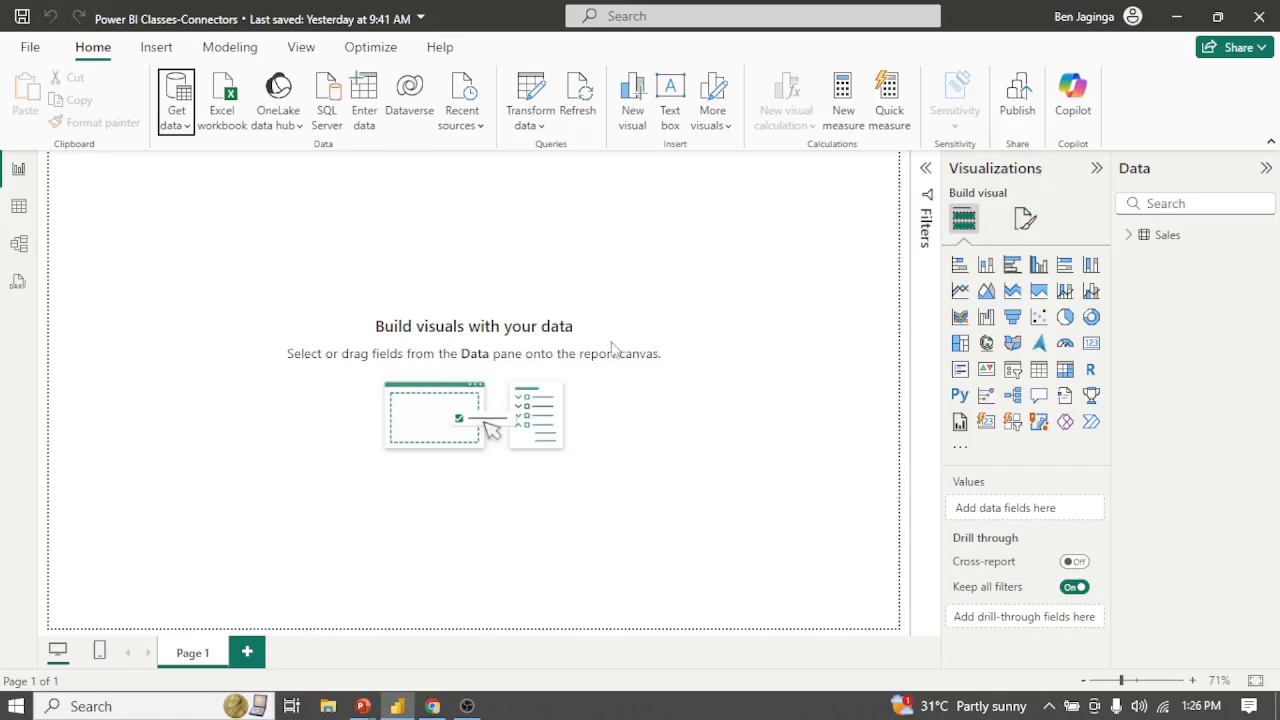
Insert a stacked column chart with OrderDate on the X-axis, keeping only the Year level of its date hierarchy.
left_click(987, 266)
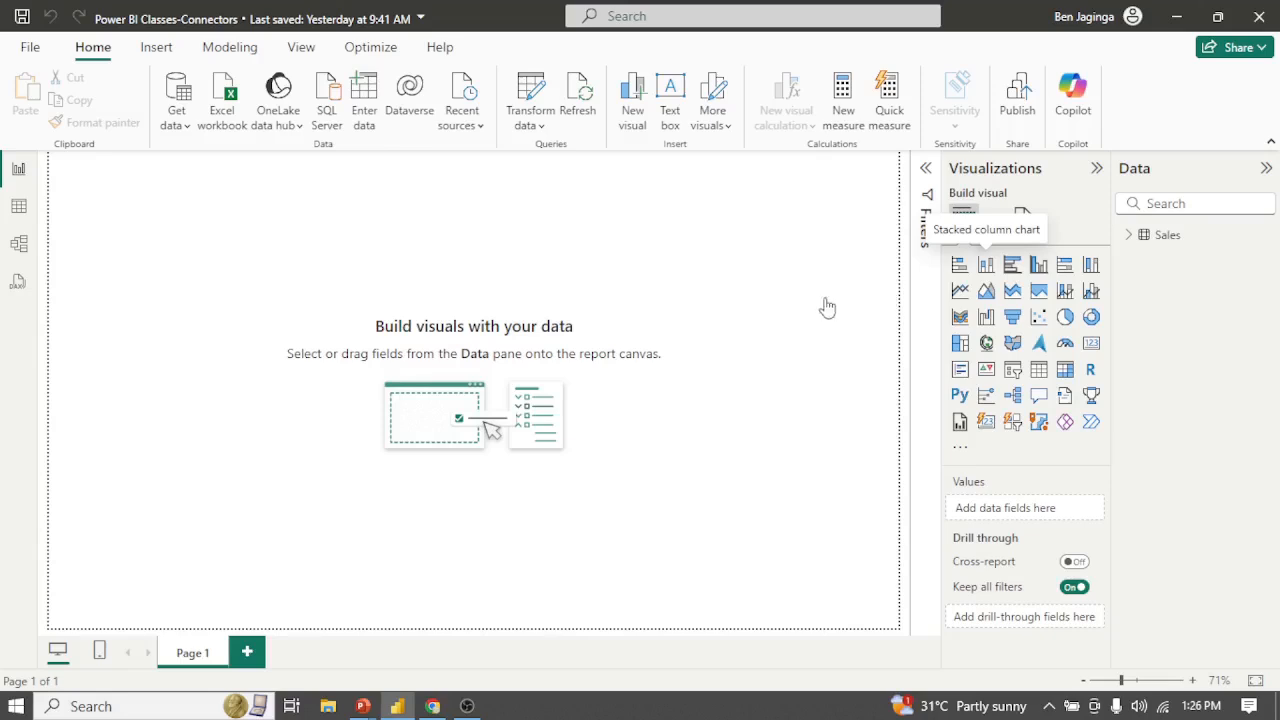
left_click(1129, 236)
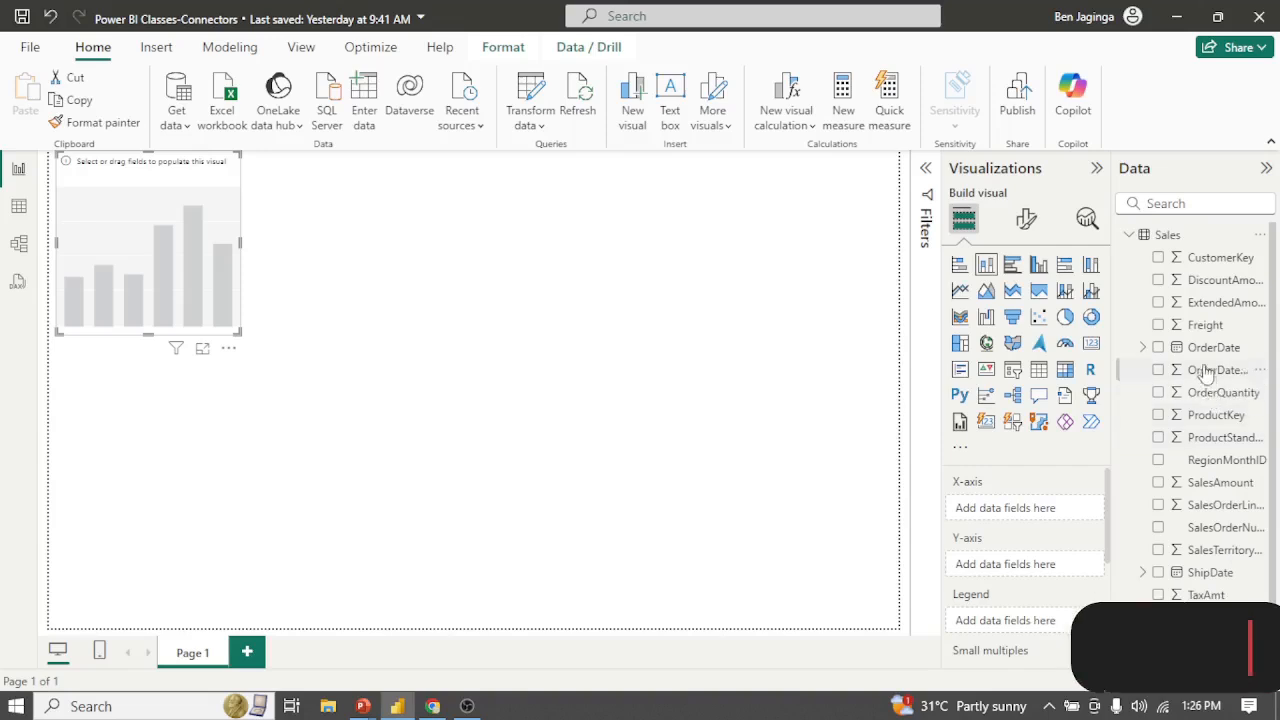
left_click_drag(1210, 357, 1012, 514)
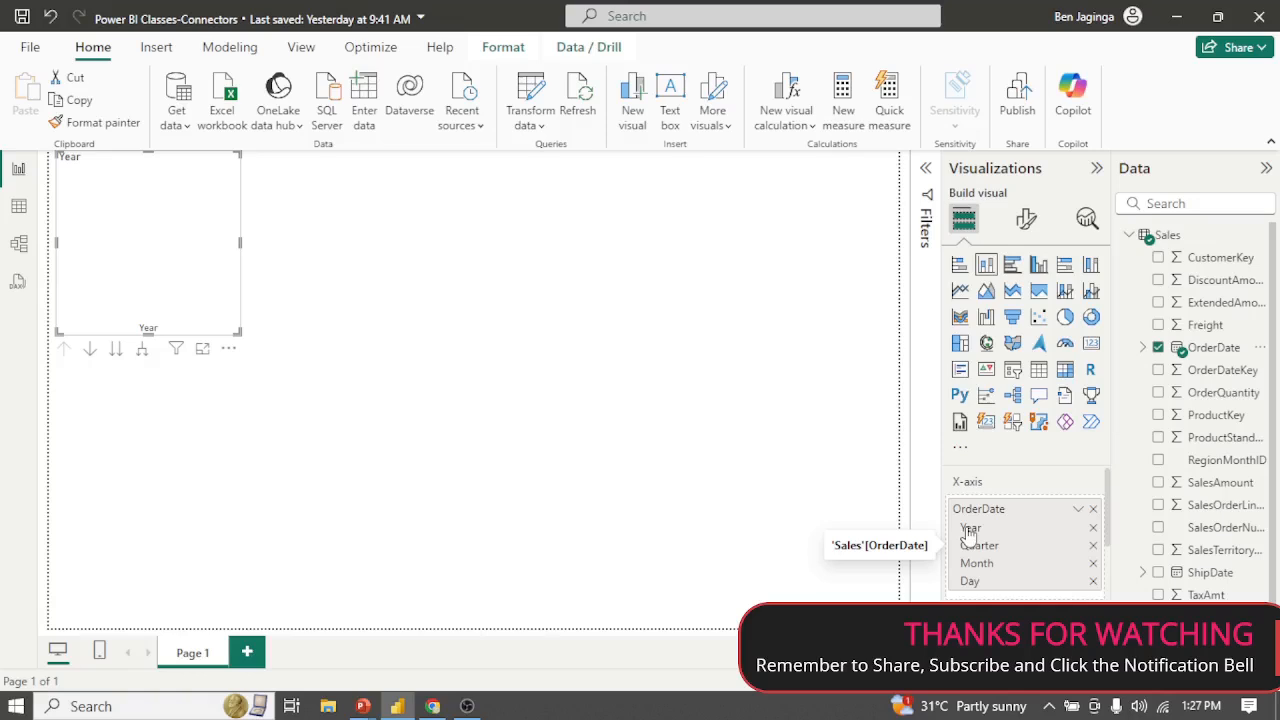
left_click(1093, 581)
left_click(1093, 563)
left_click(1093, 546)
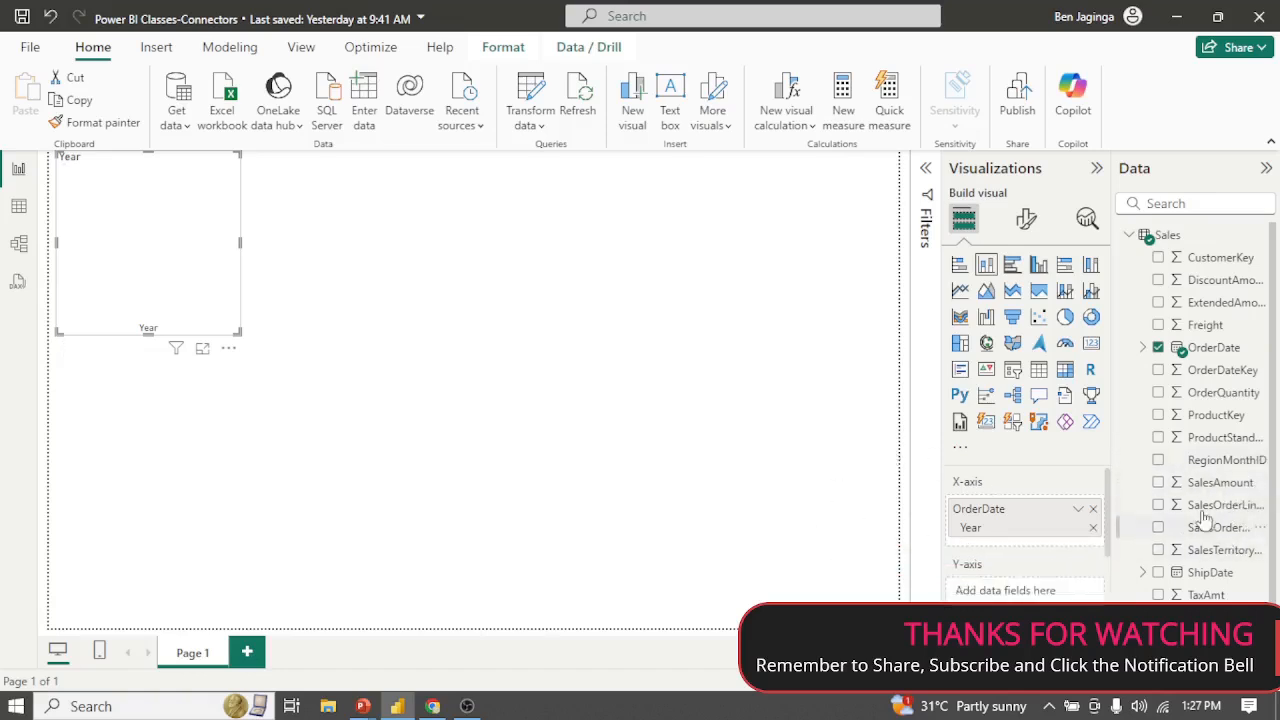
Put SalesAmount on the column chart's Y-axis, and enlarge and reposition the chart on the page.
left_click_drag(1210, 492, 1014, 599)
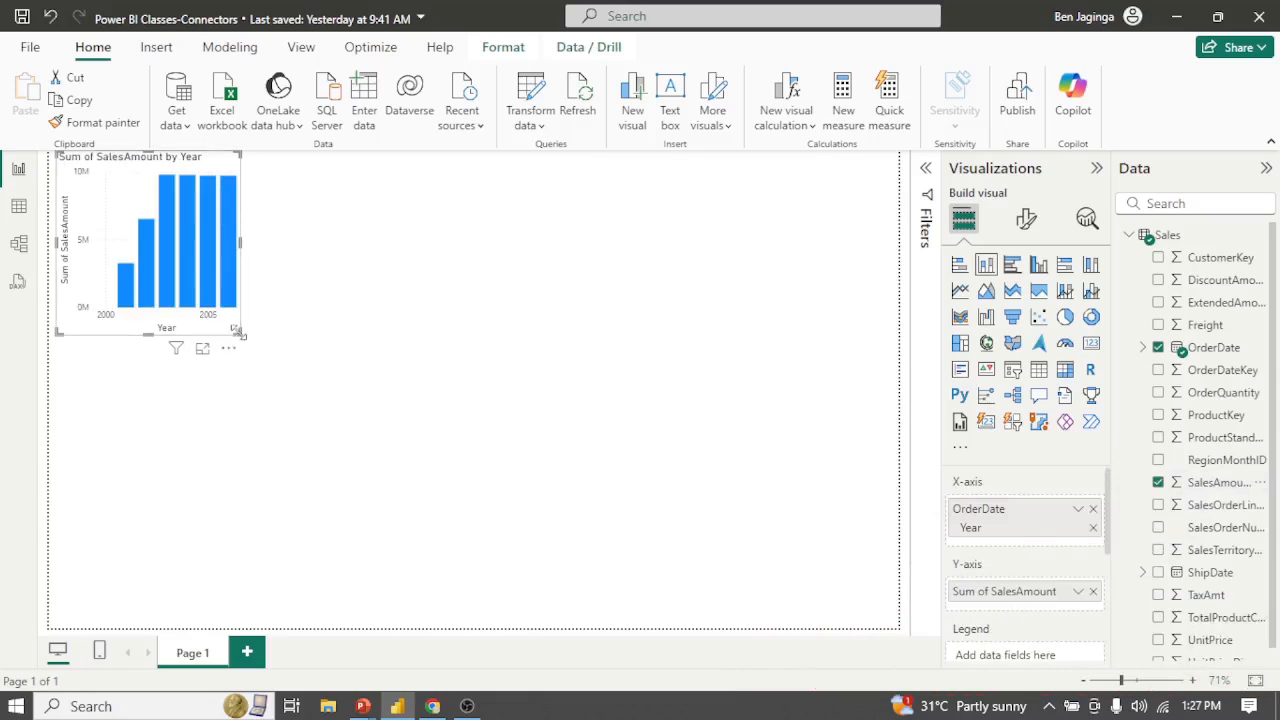
left_click_drag(239, 332, 357, 404)
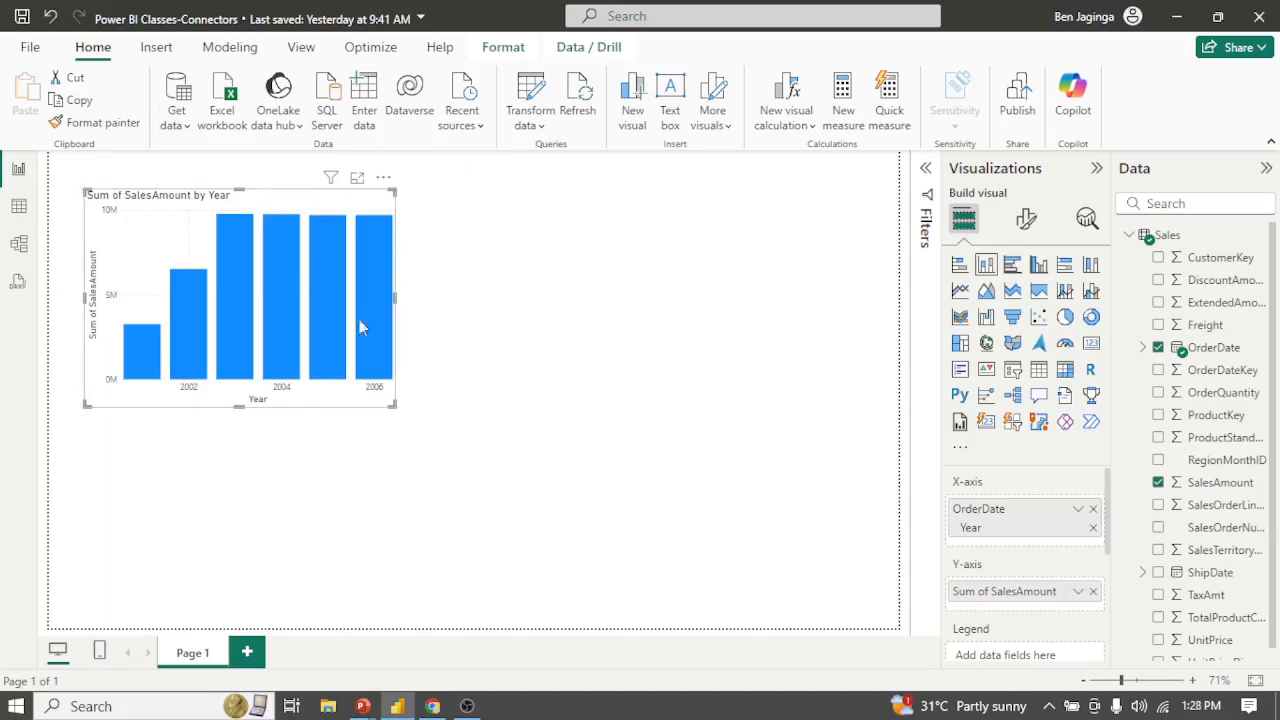
Open the connection settings of the PostgreSQL database connector from the full data source list's Database category.
left_click(176, 124)
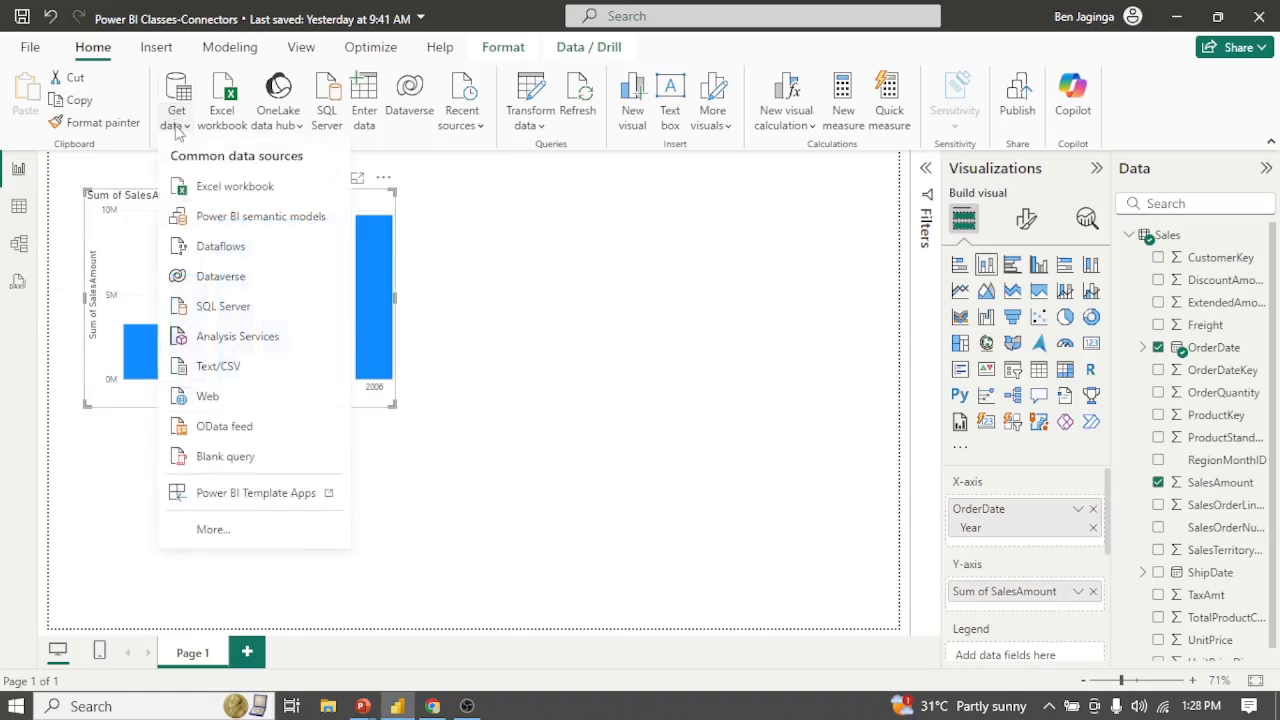
left_click(213, 530)
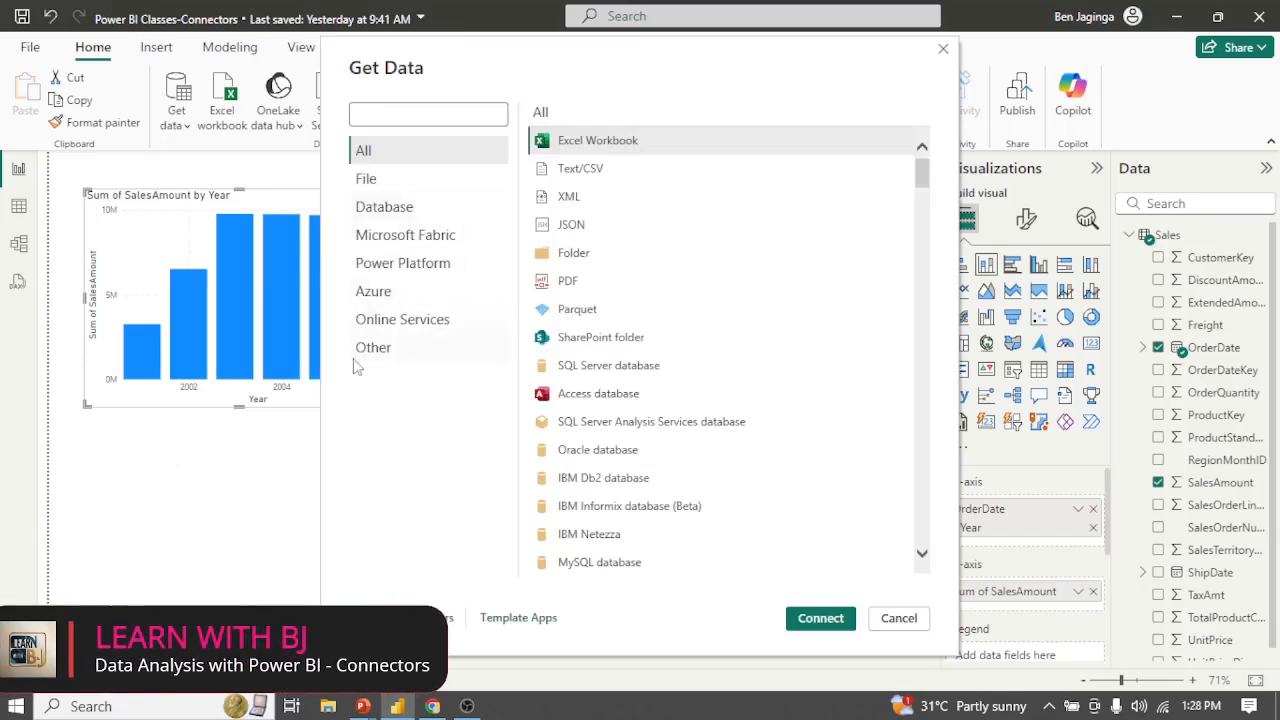
left_click(390, 210)
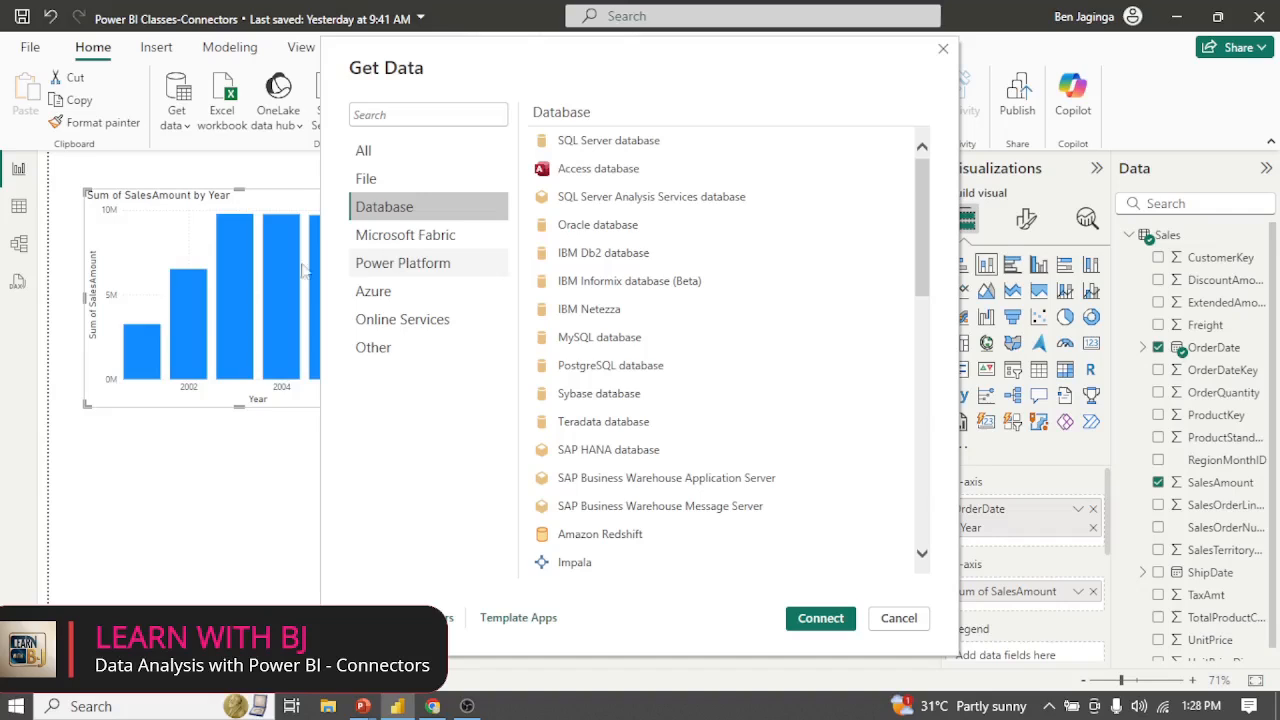
left_click(622, 372)
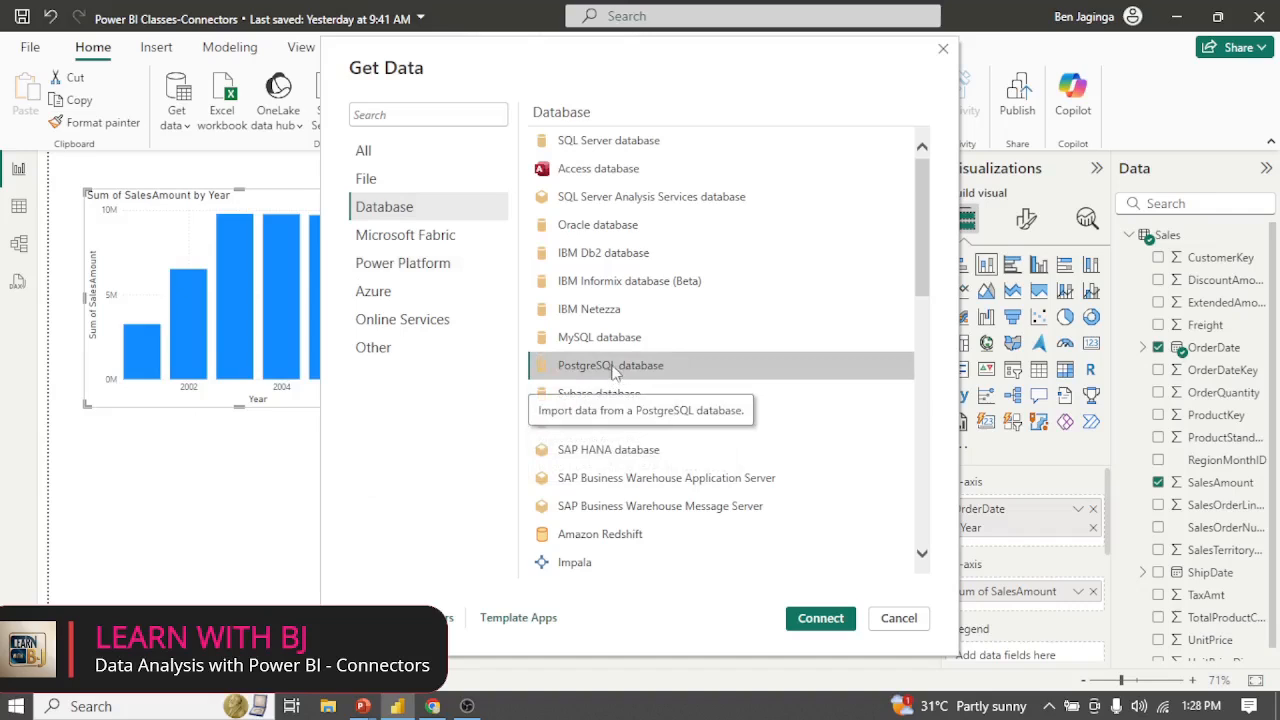
left_click(819, 619)
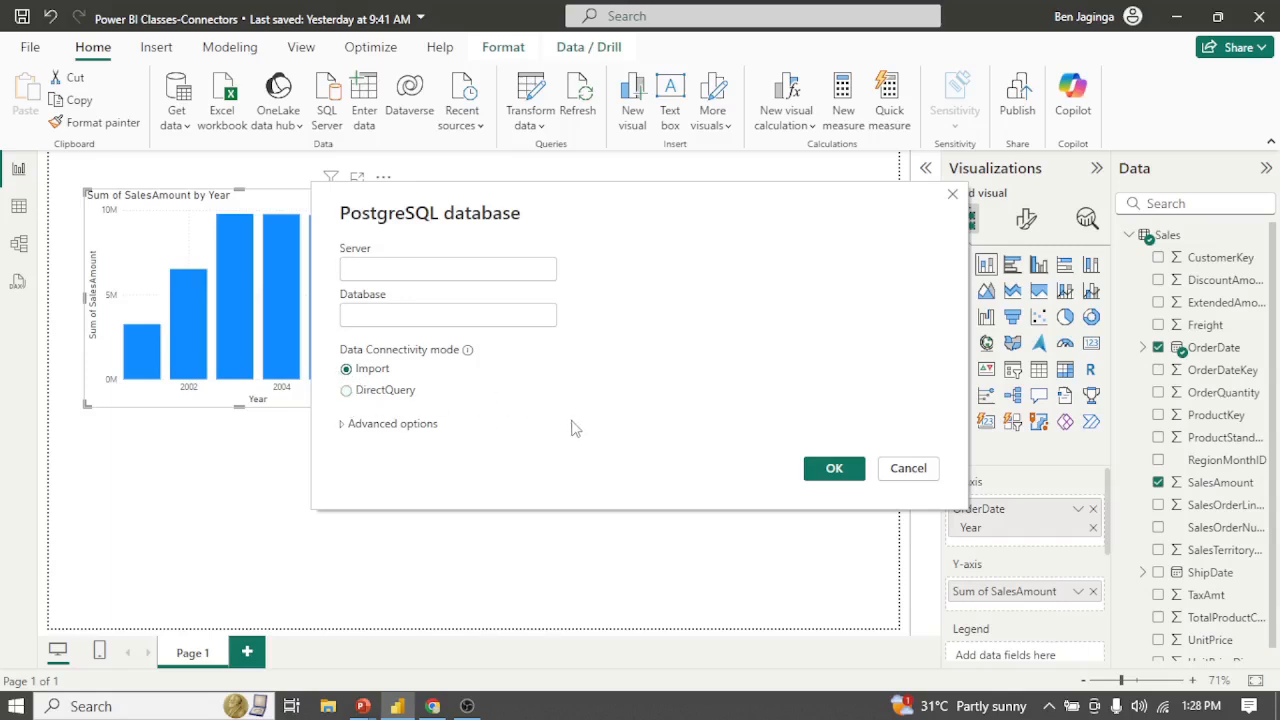
Try to connect to PostgreSQL in DirectQuery mode with the advanced options expanded and the server and database left blank, and cancel the connection.
left_click(347, 390)
left_click(343, 428)
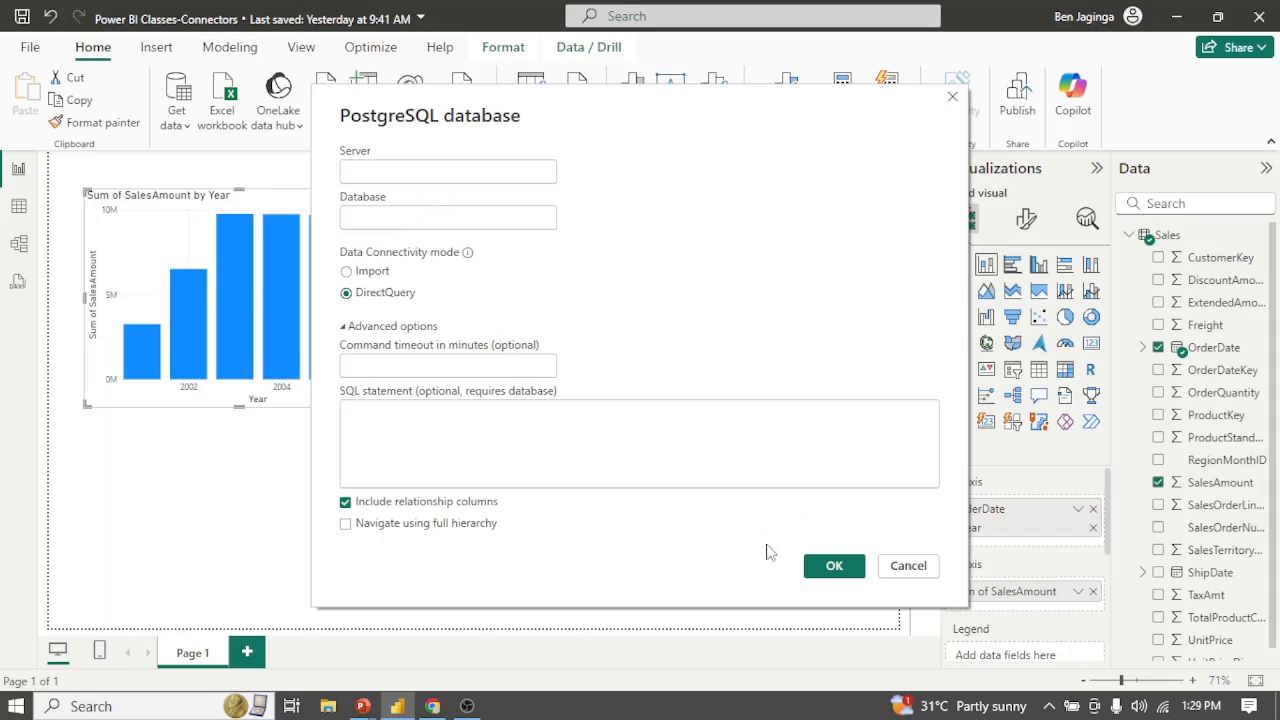
left_click(834, 566)
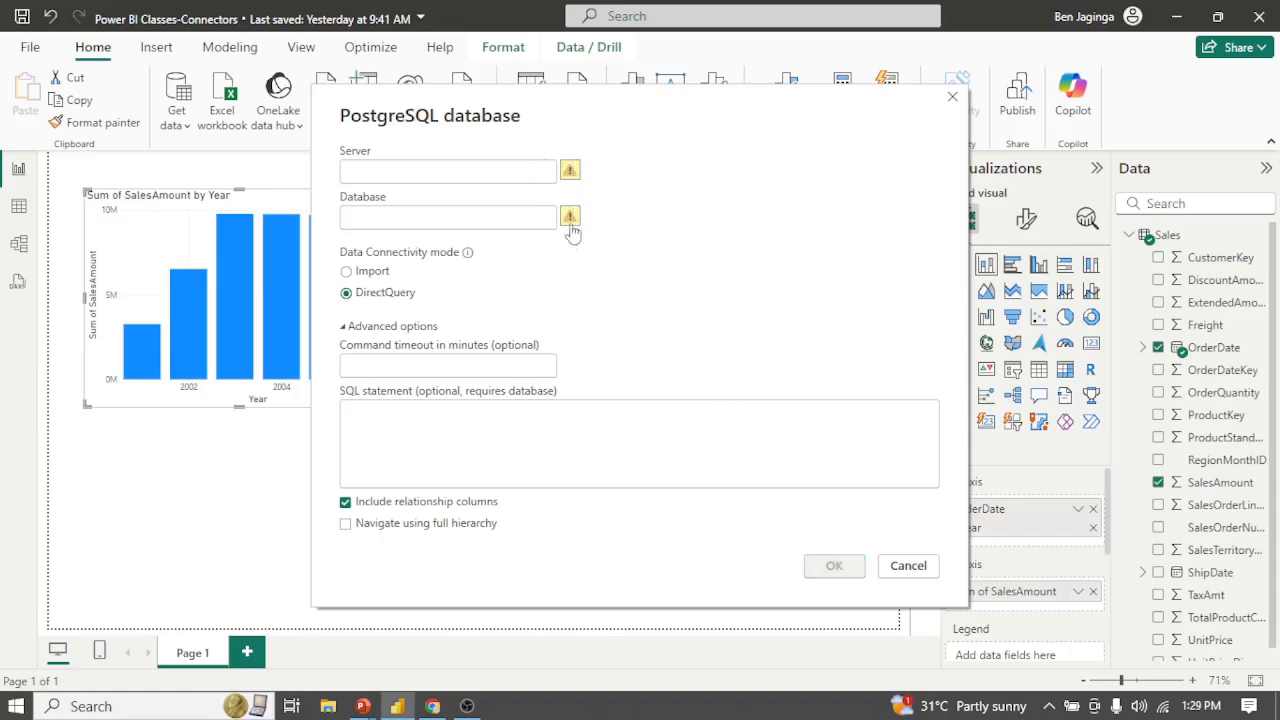
left_click(910, 567)
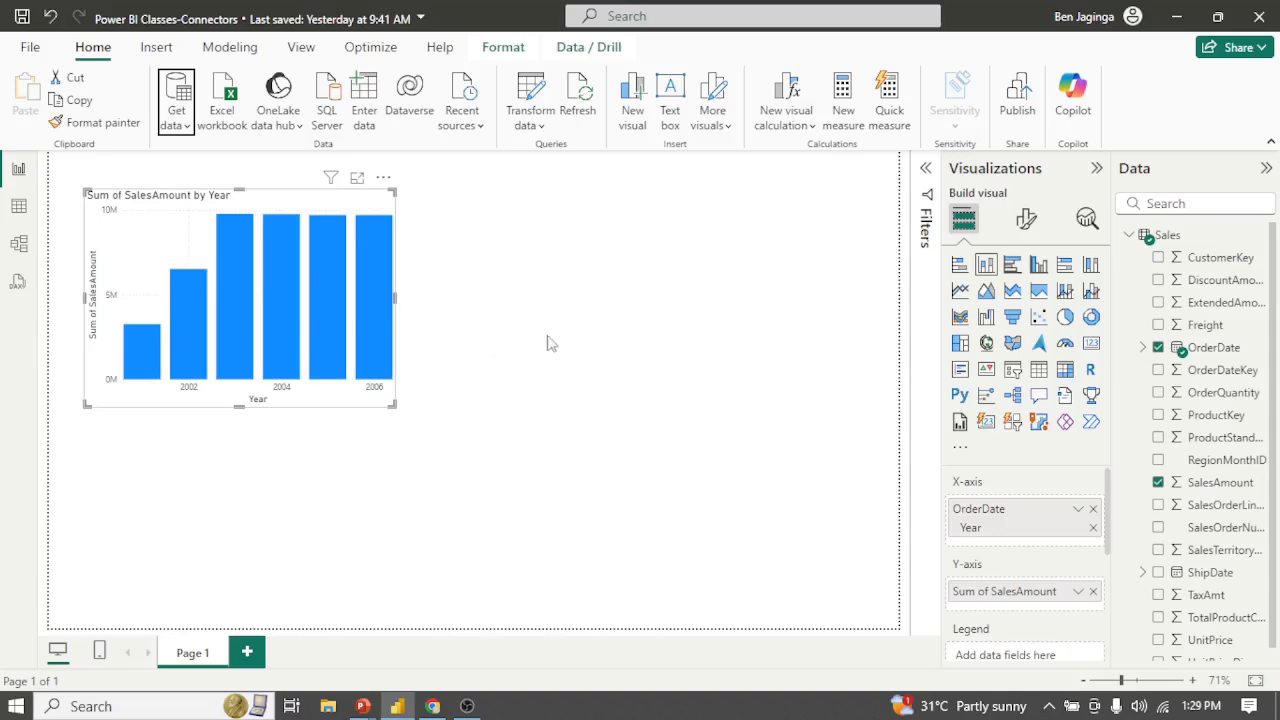
Review the complete list of available data connectors and close it without connecting to a source.
left_click(176, 120)
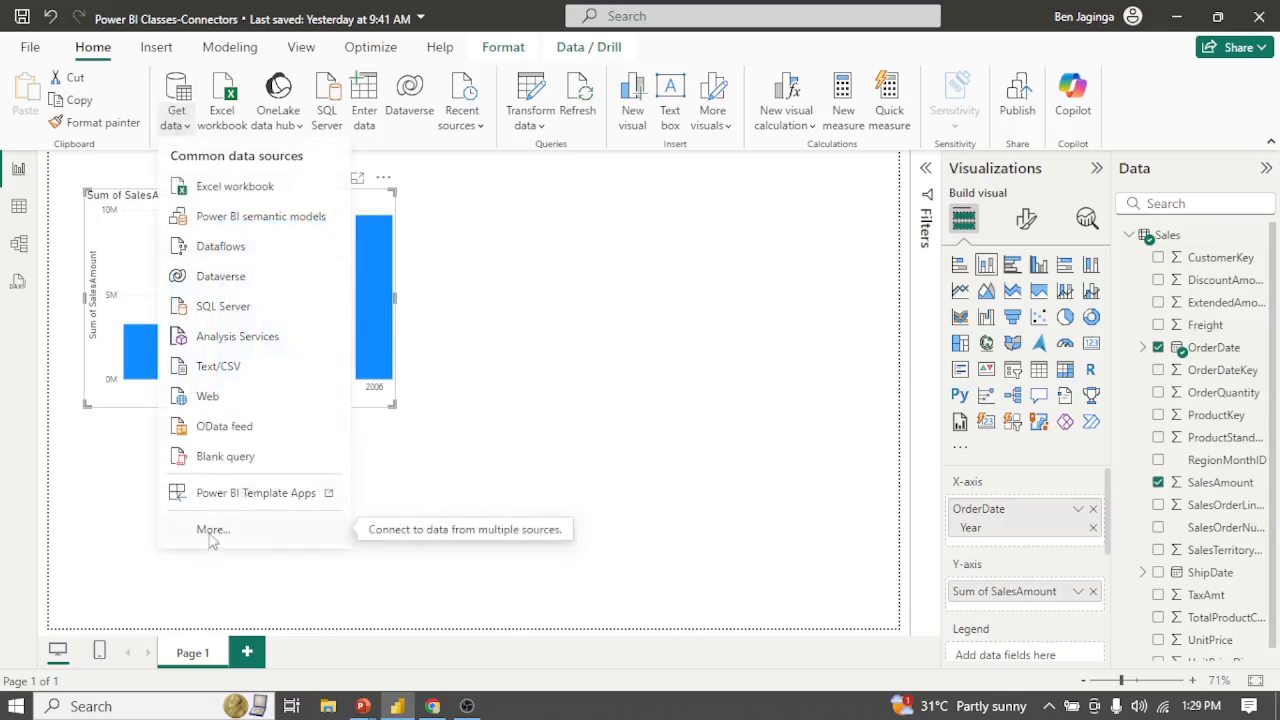
left_click(207, 540)
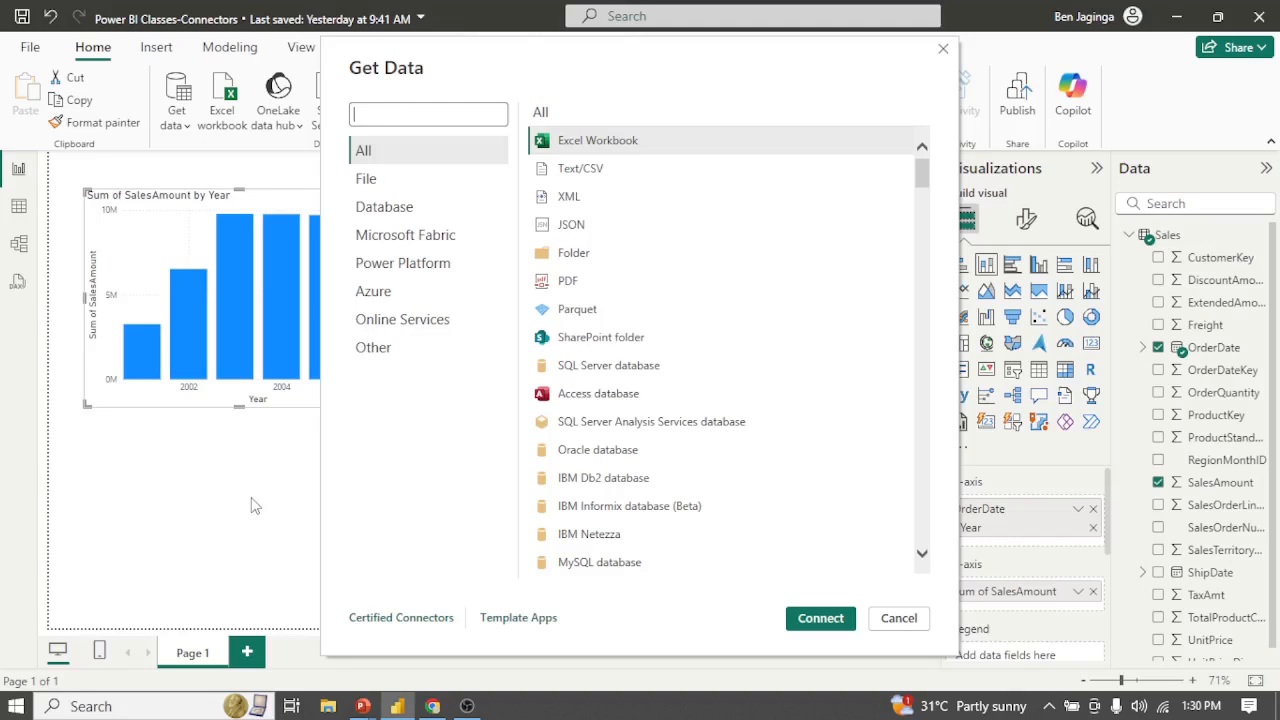
left_click(903, 618)
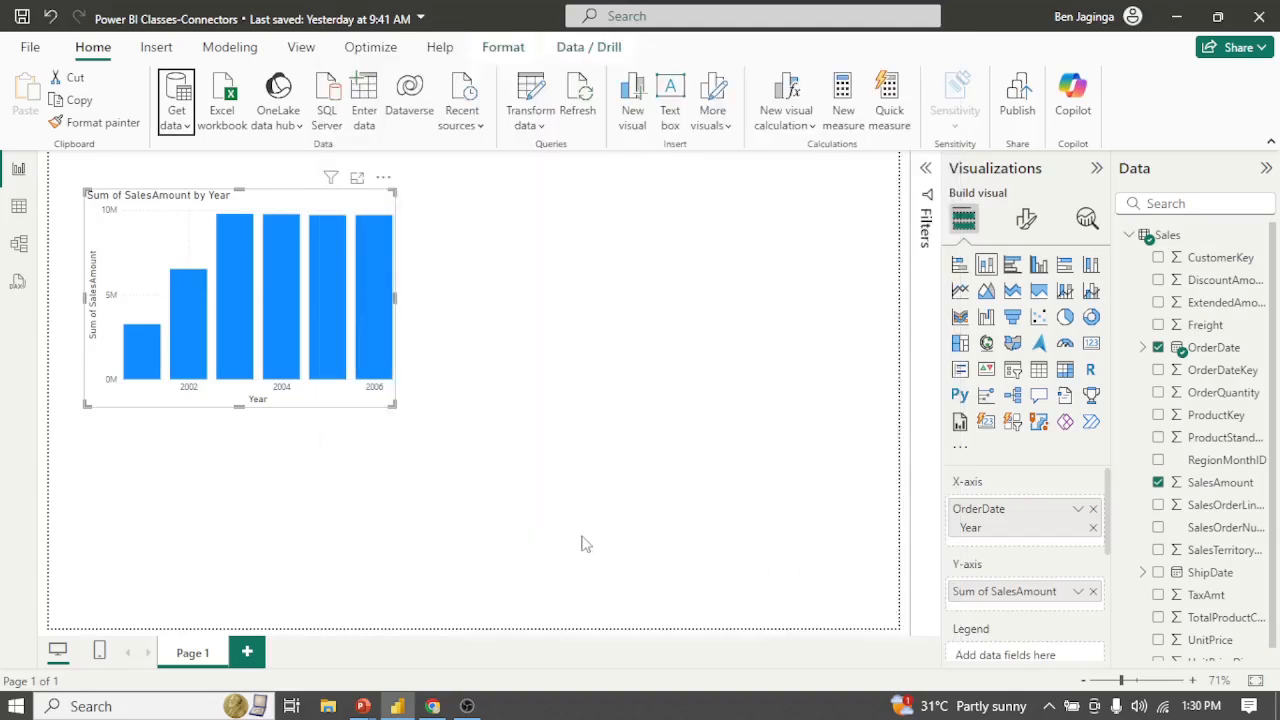